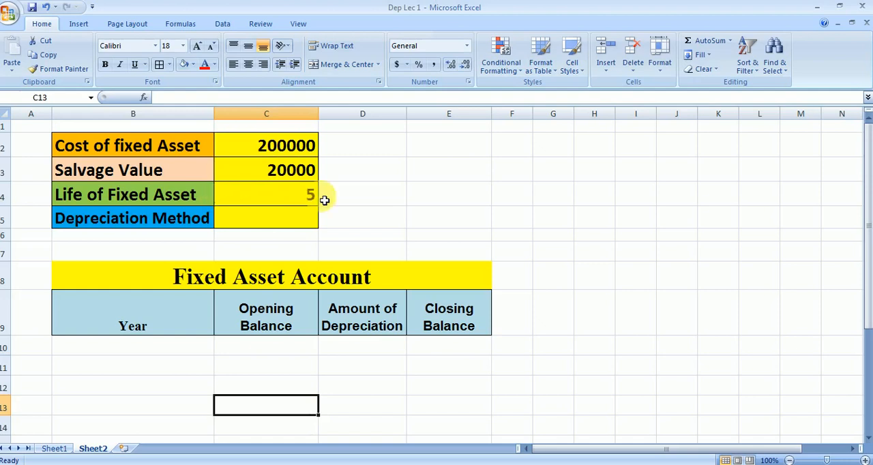
Enter the depreciation method options SLM in cell E2 and DB in cell E3
click(480, 149)
text(SLM)
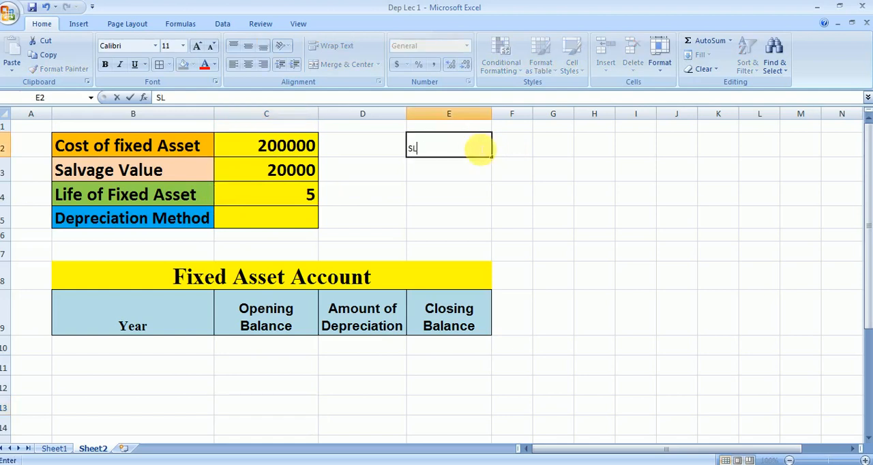
click(480, 171)
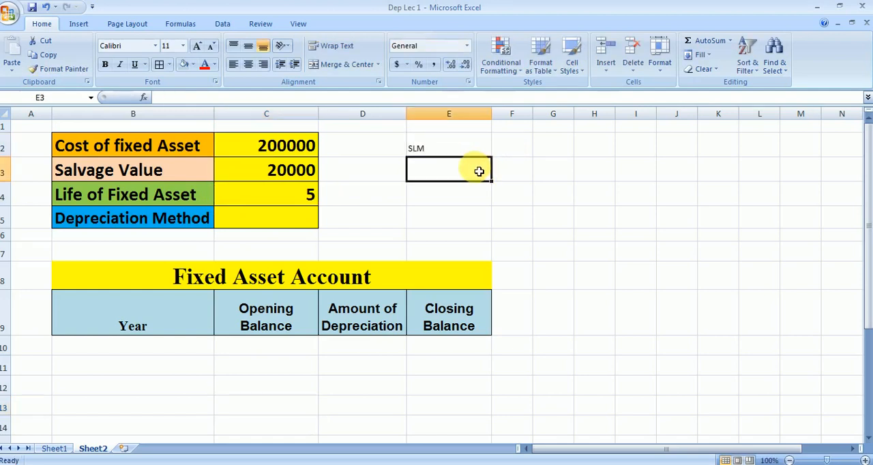
text(DB)
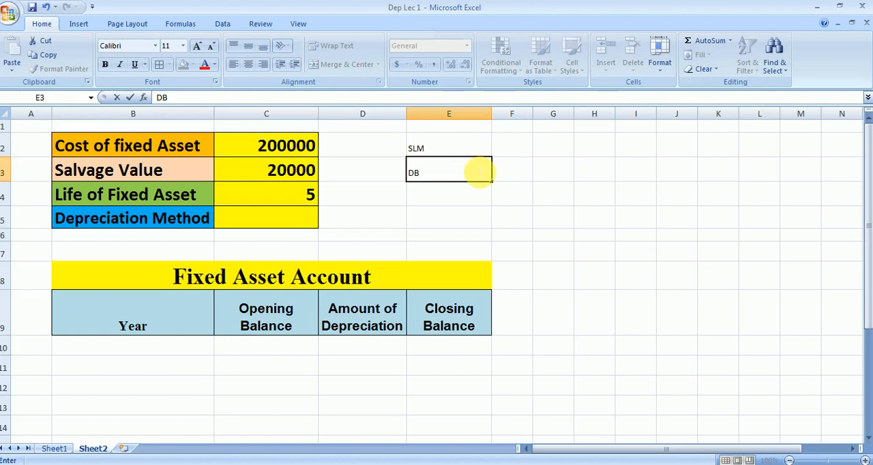
click(479, 196)
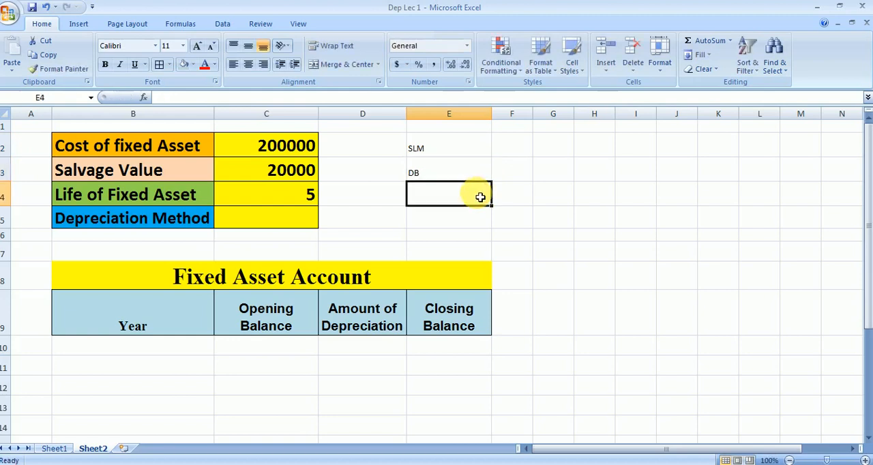
Add a list data validation to the Depreciation Method cell C5, using $E$2:$E$3 as the source
click(275, 220)
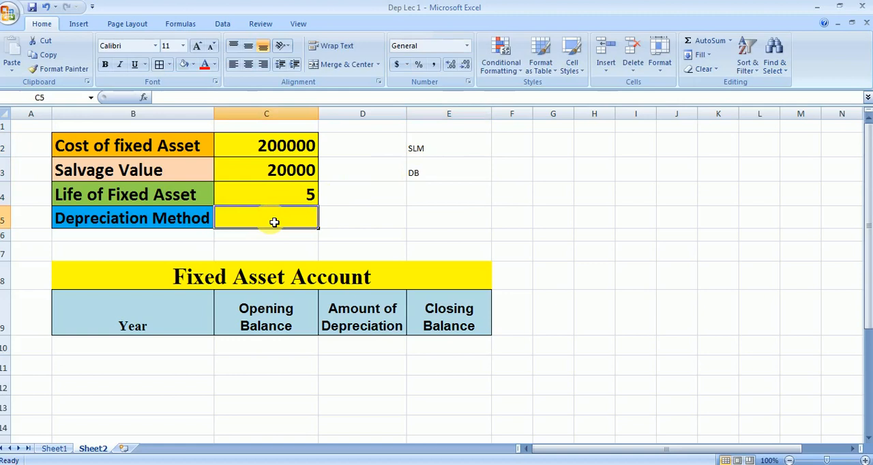
click(222, 24)
click(502, 70)
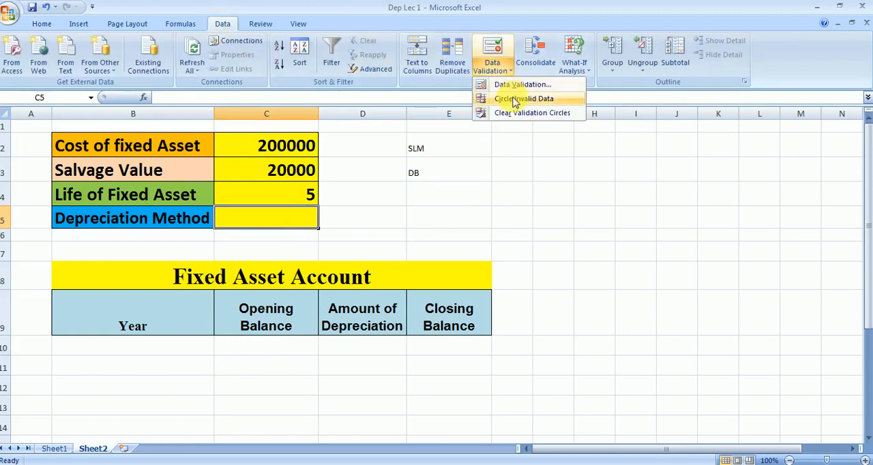
click(512, 86)
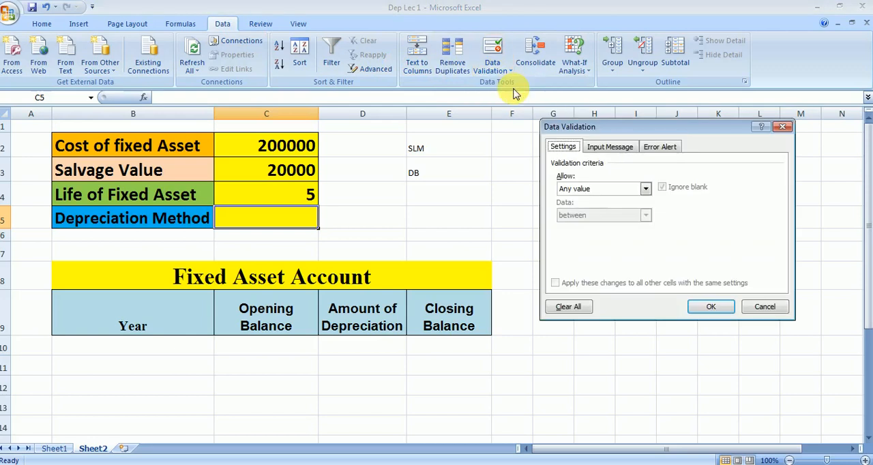
click(646, 189)
click(642, 225)
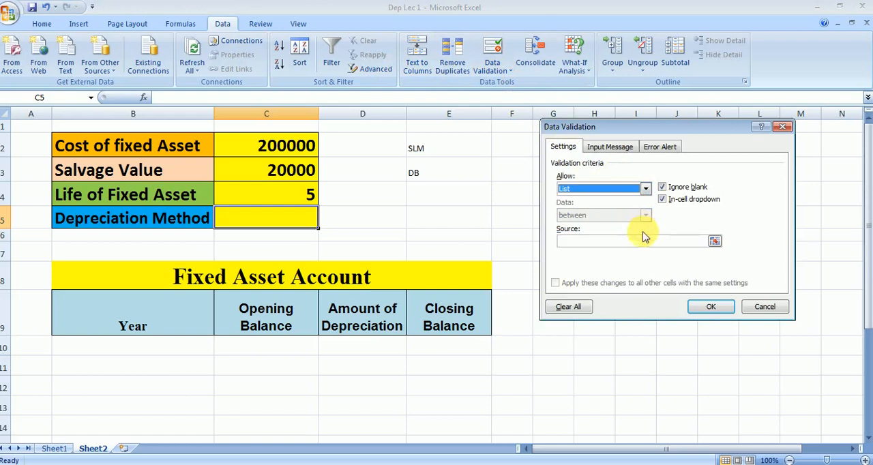
click(714, 241)
click(461, 145)
drag(461, 146, 462, 169)
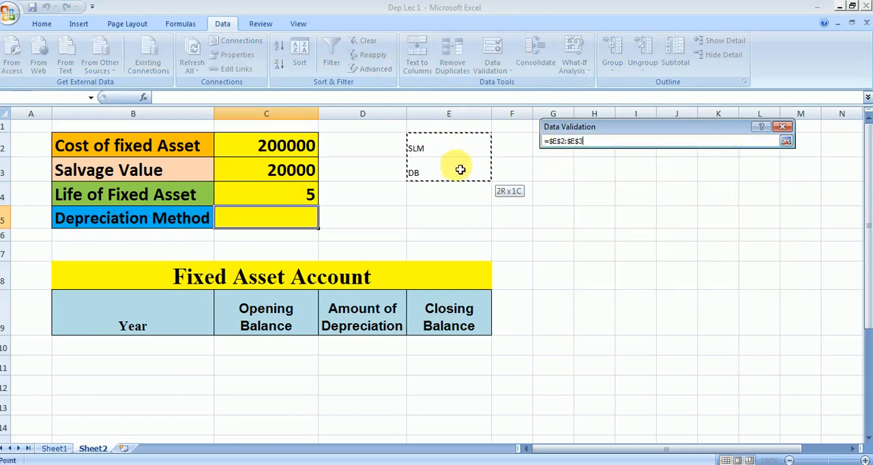
click(786, 142)
click(718, 306)
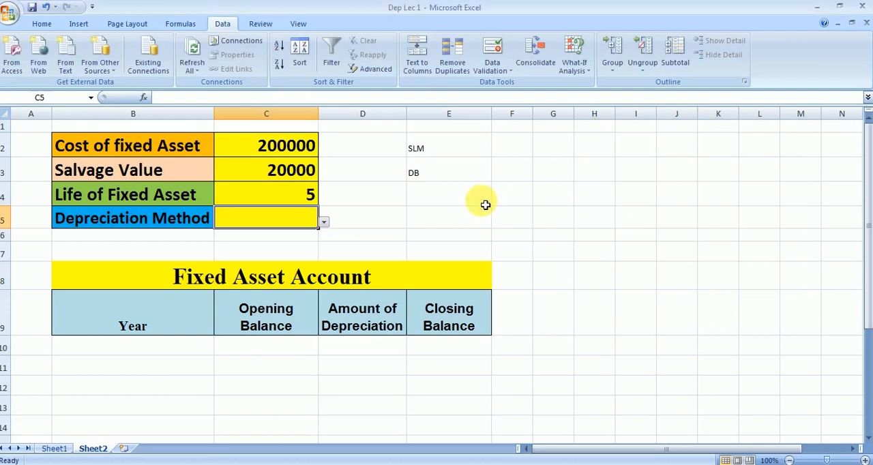
Choose SLM as the depreciation method in cell C5
click(324, 223)
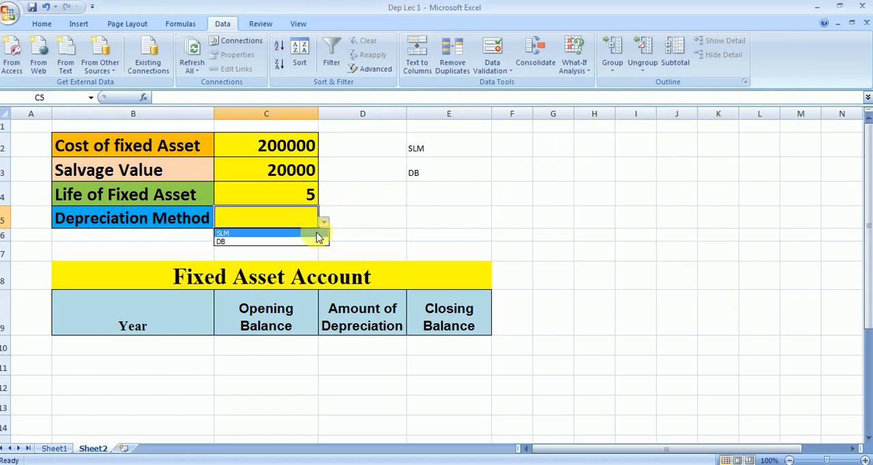
click(316, 234)
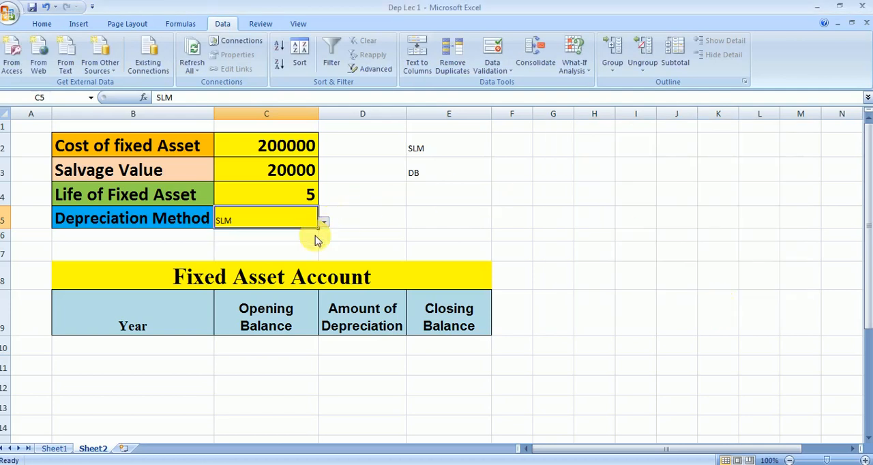
click(363, 236)
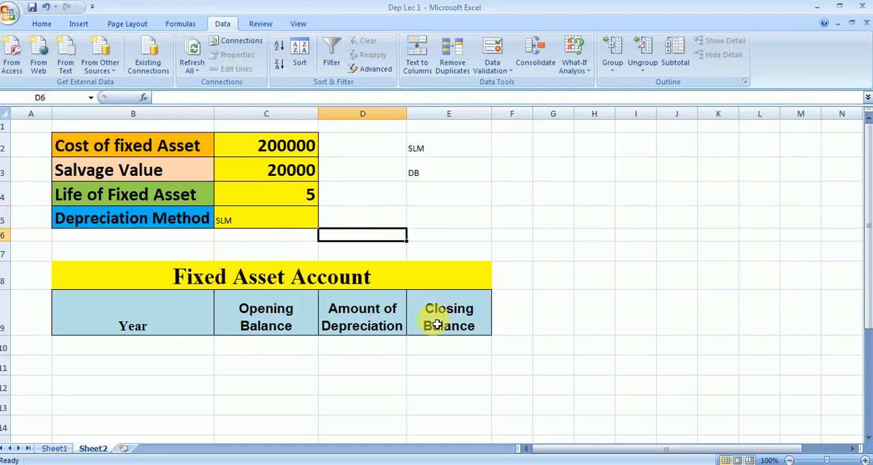
Enter year 1 in B10 and link its opening balance in C10 to the asset cost with =C2
click(157, 348)
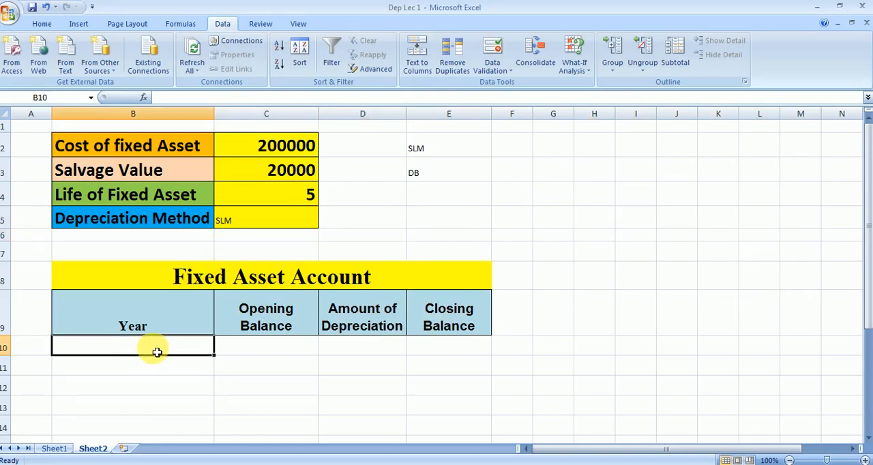
text(1)
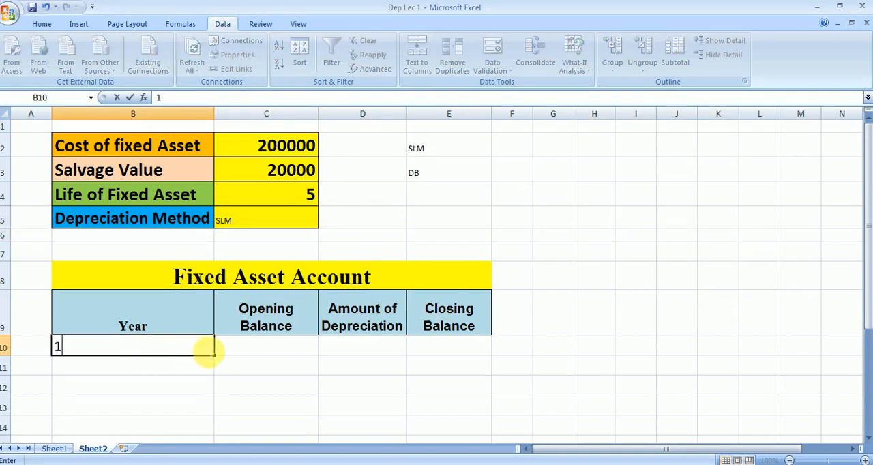
click(245, 349)
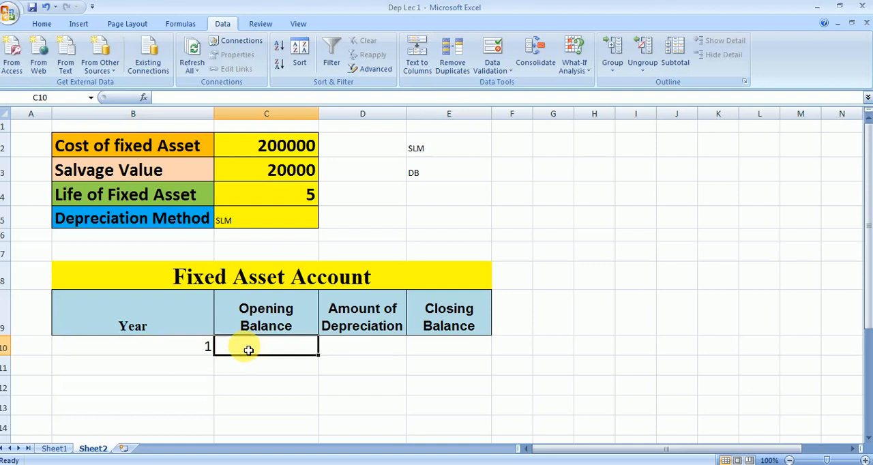
text(=)
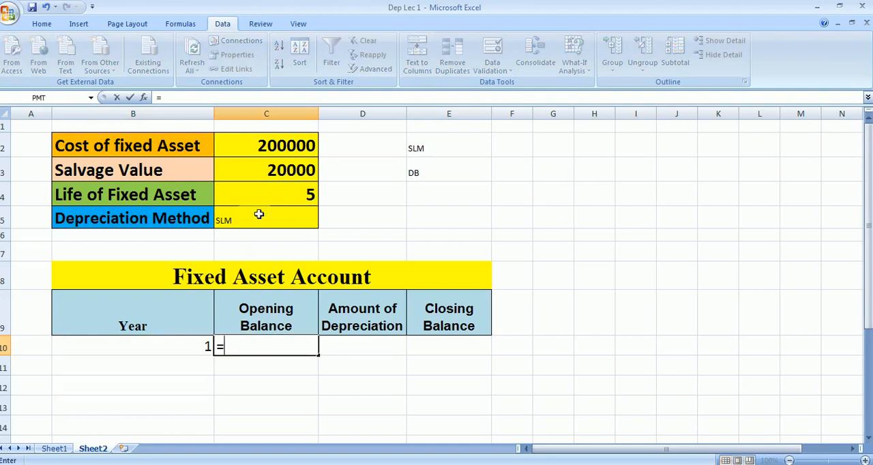
click(259, 155)
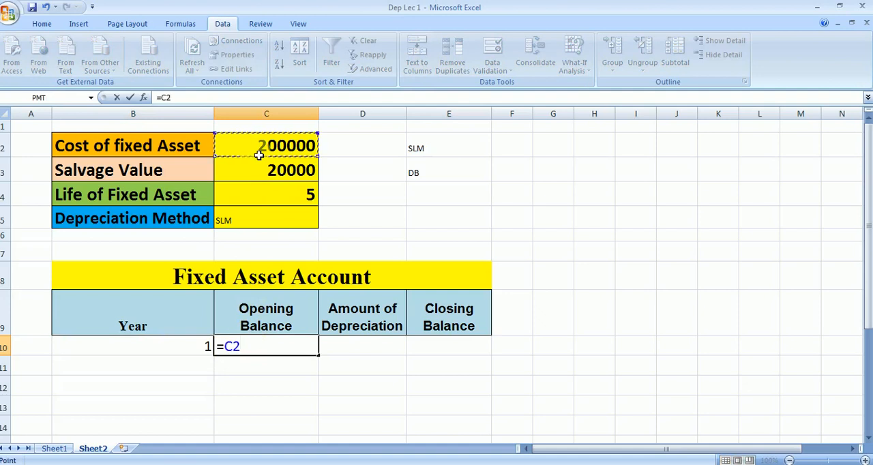
key(Return)
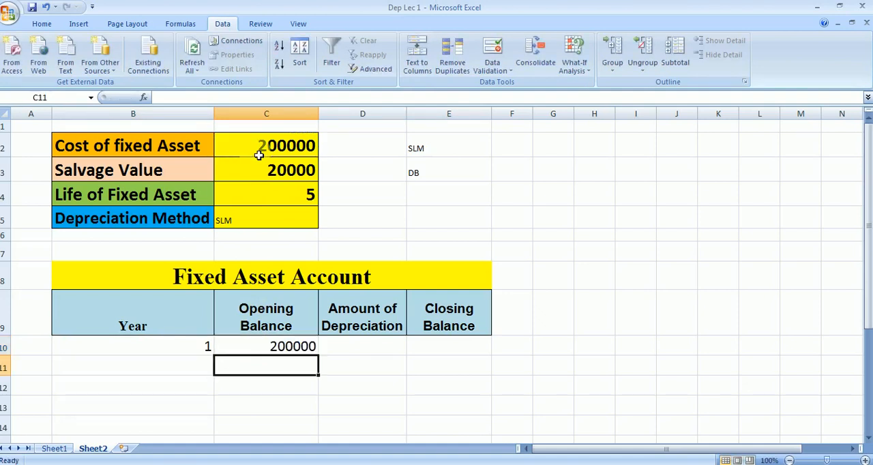
Begin an IF formula in D10 under Amount of Depreciation with the logical test $C$5="SLM"
click(345, 351)
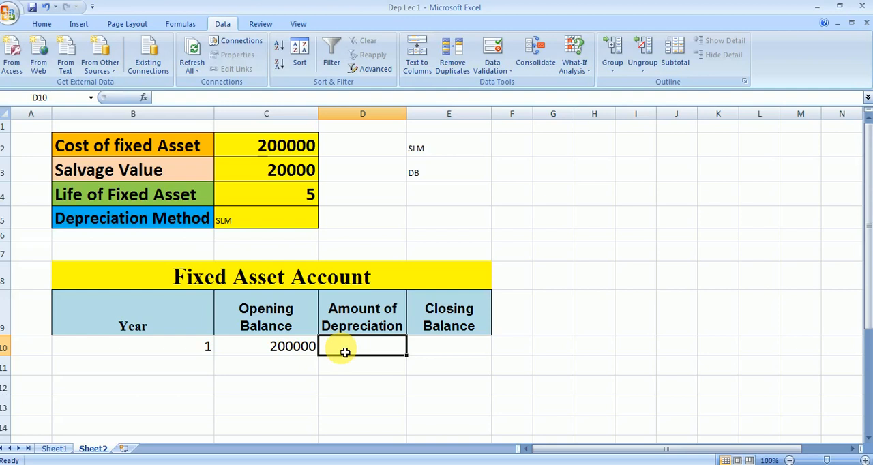
text(=IF)
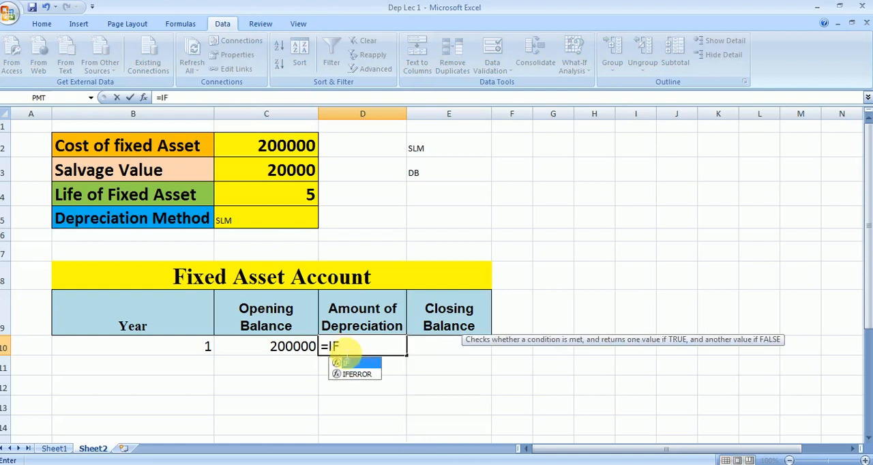
text(()
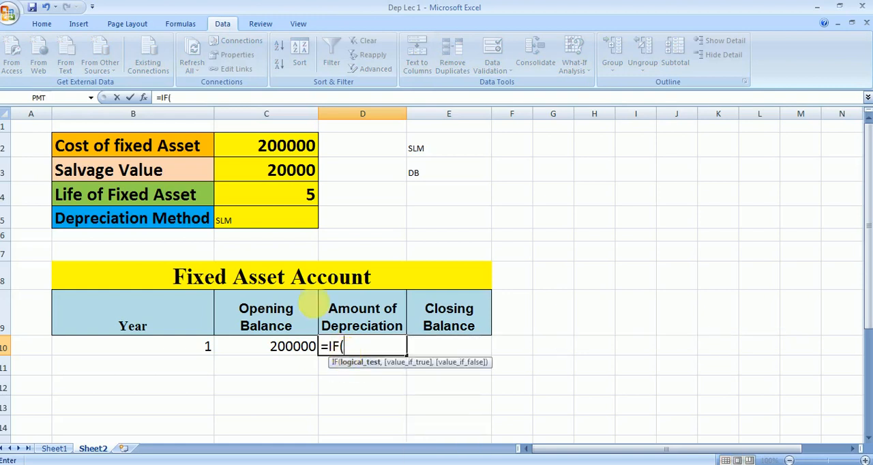
click(252, 227)
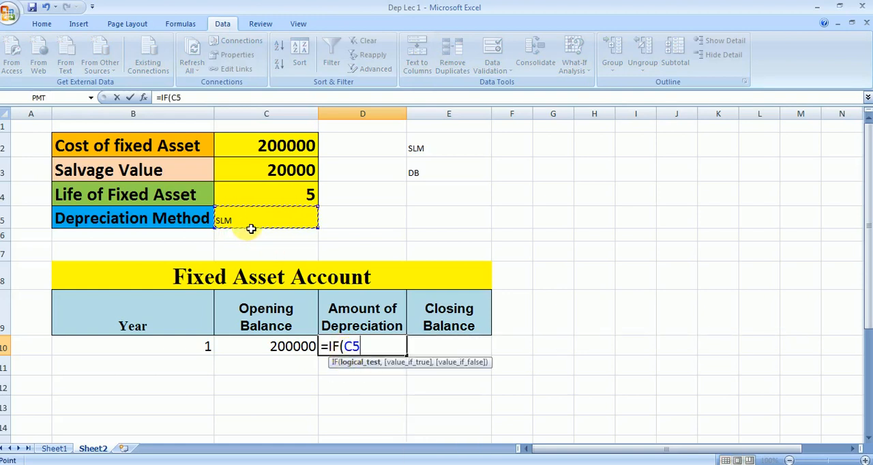
key(F4)
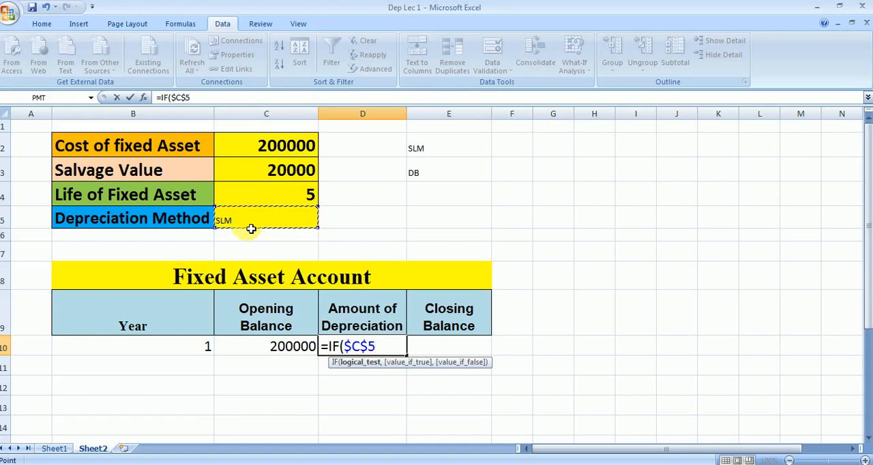
text(="SL)
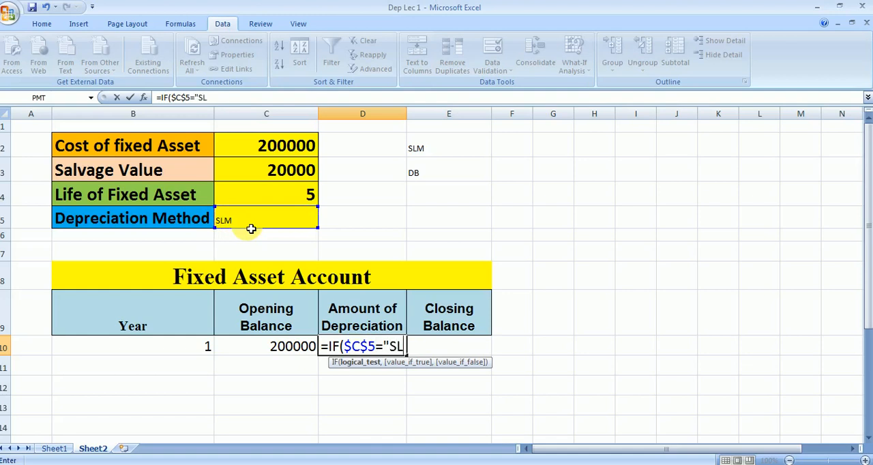
text(M")
text(,)
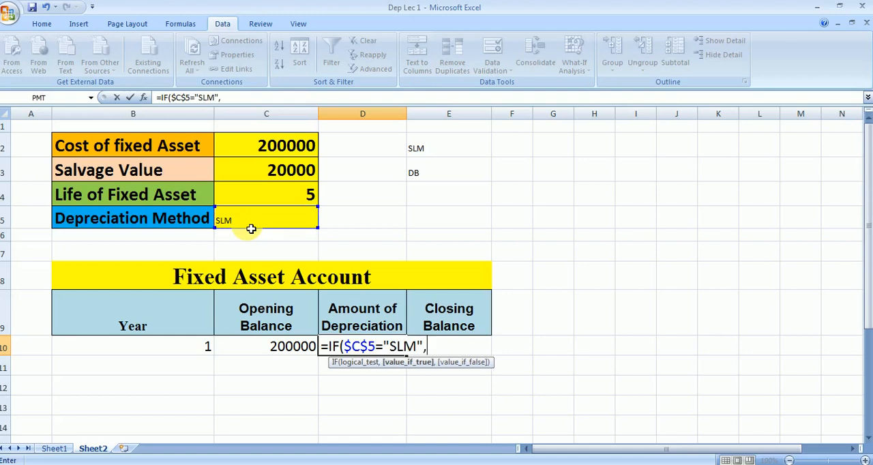
text(SLN)
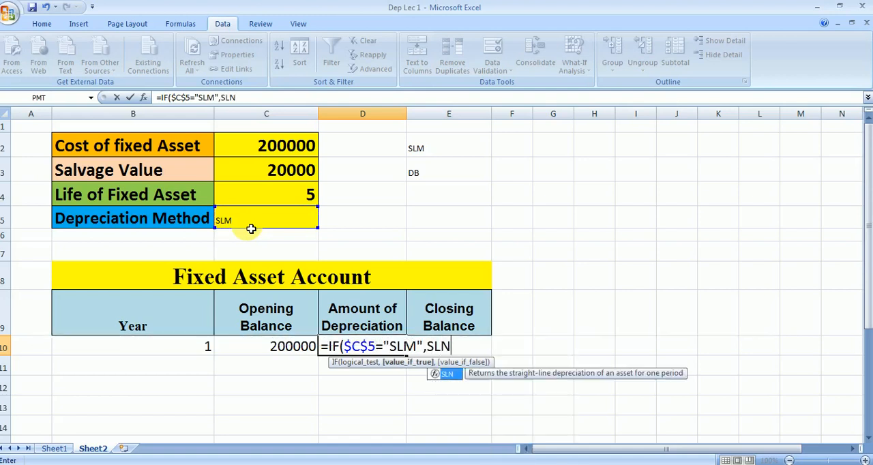
text(()
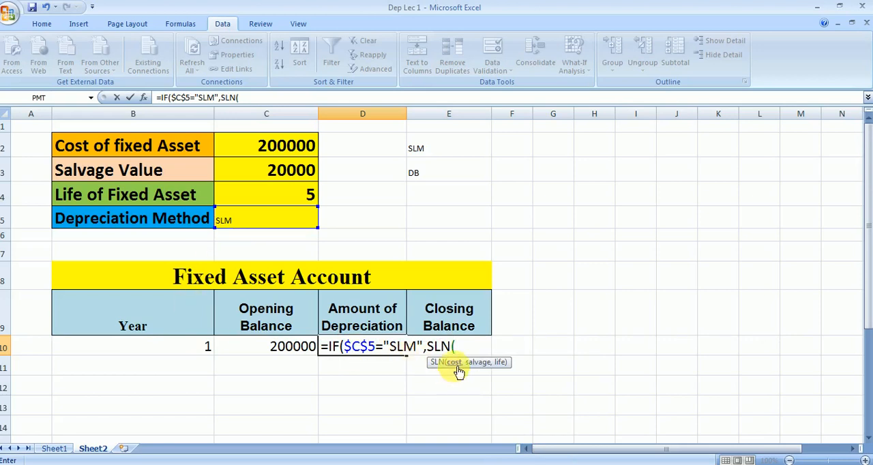
Add SLN($C$2,$C$3,$C$4) as the value-if-true argument of the IF formula in D10
click(273, 145)
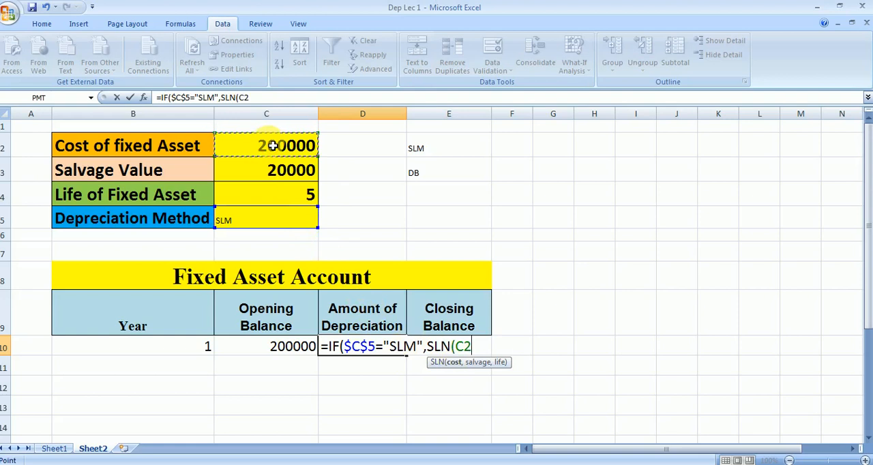
key(F4)
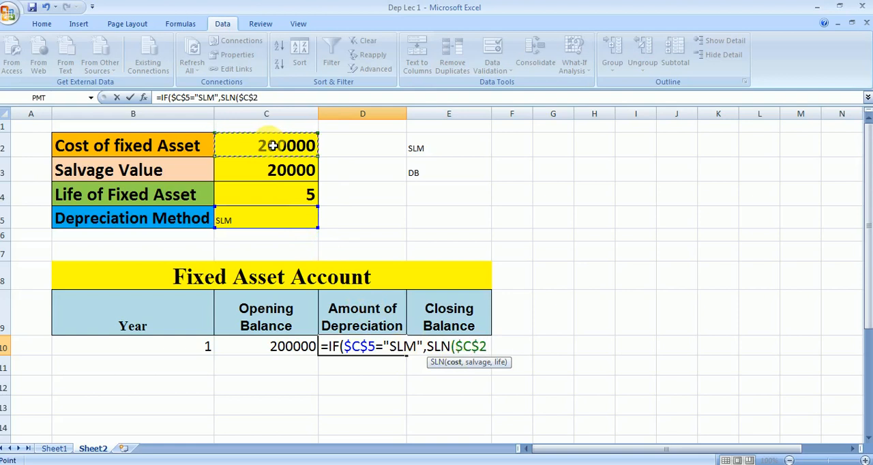
text(,)
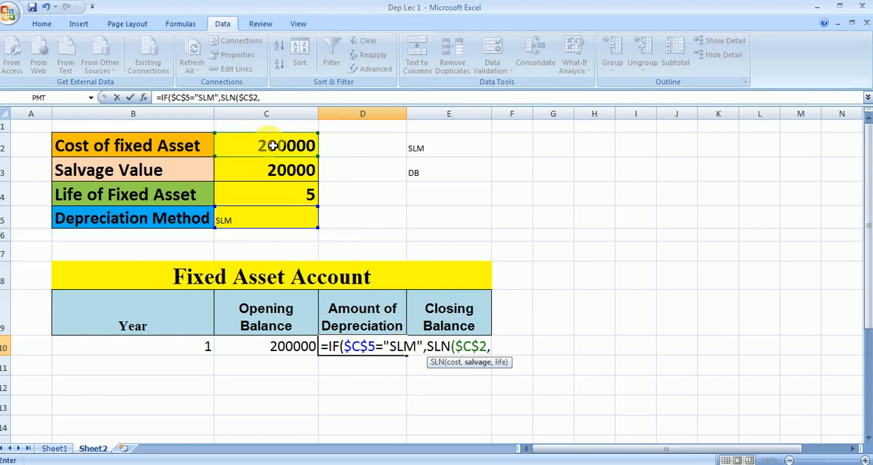
click(273, 171)
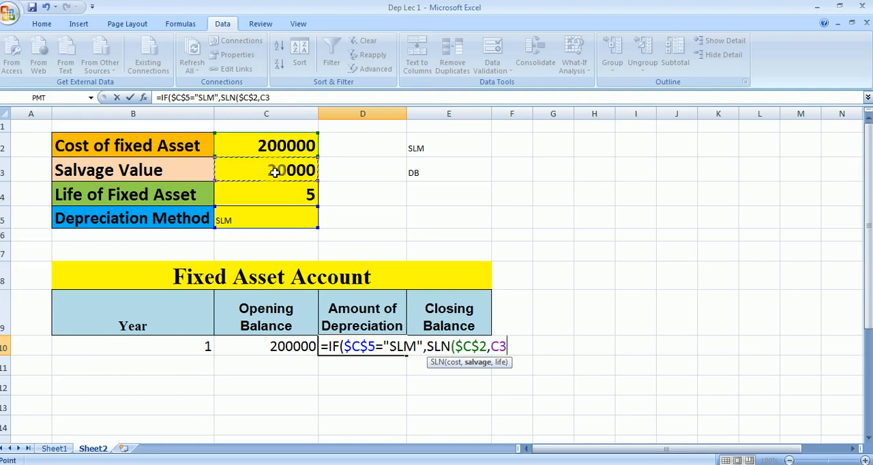
key(F4)
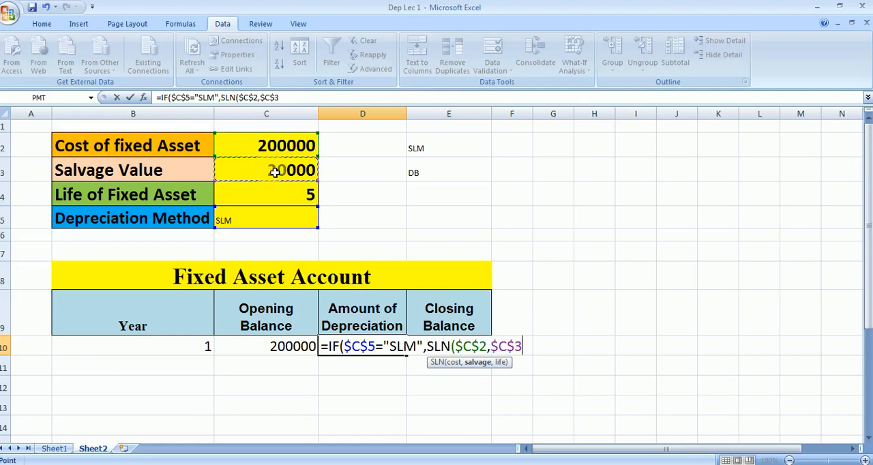
text(,)
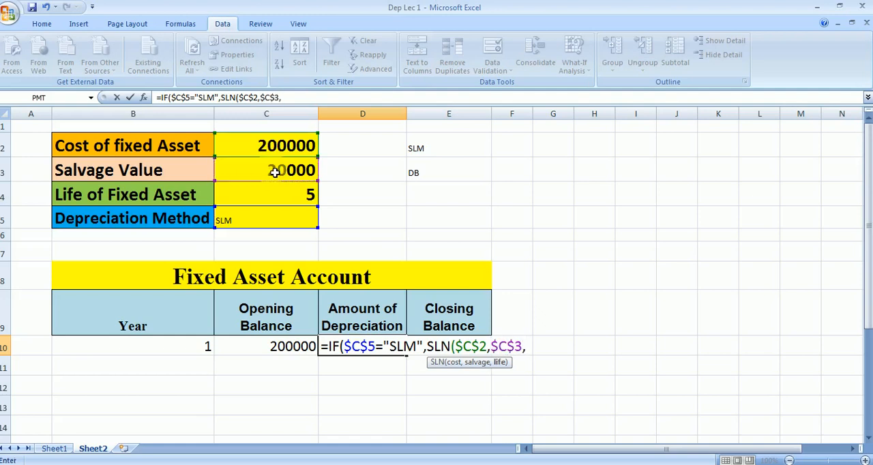
click(262, 202)
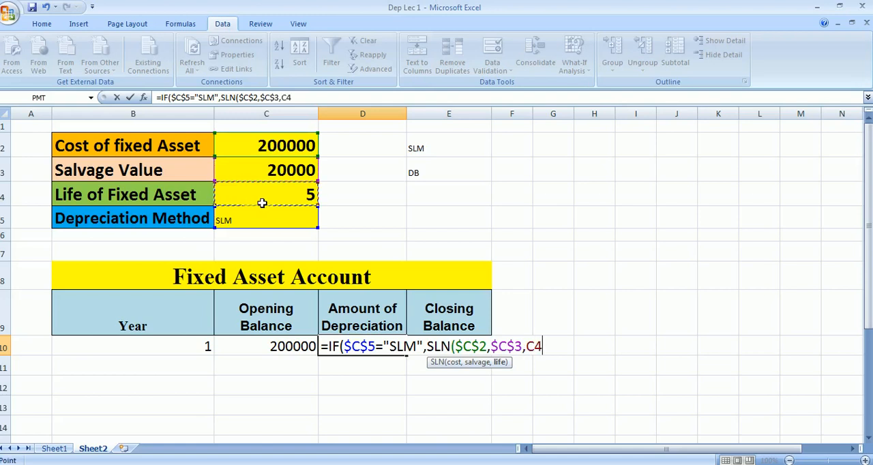
key(F4)
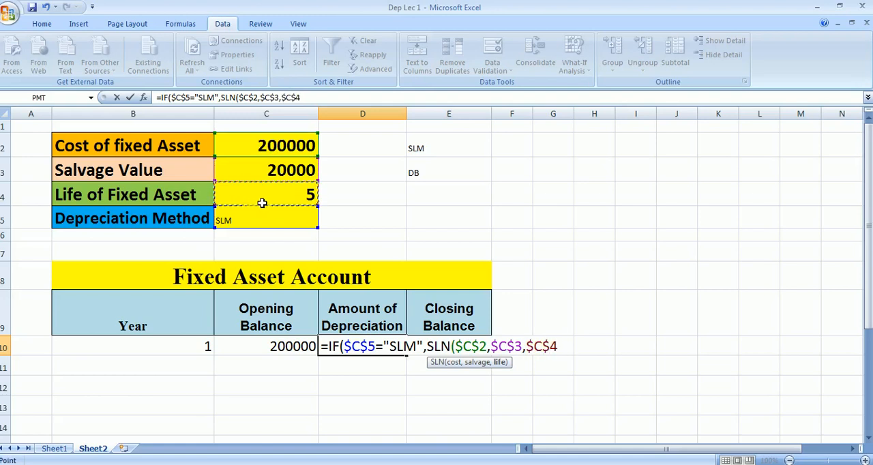
text())
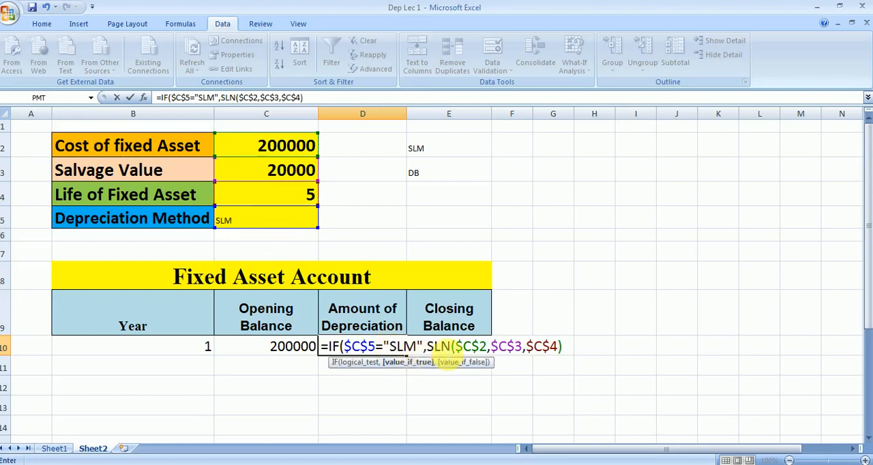
Complete the D10 formula with DB($C$2,$C$3,$C$4,B10) as the value-if-false argument and enter it
text(,DB)
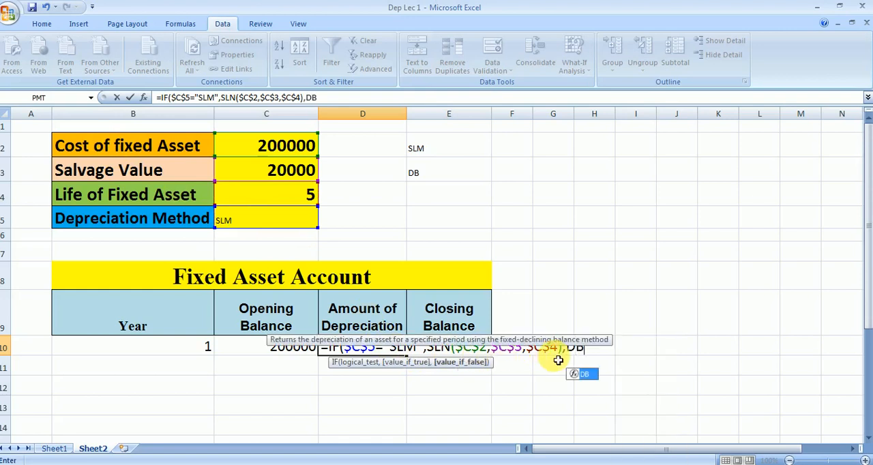
text(()
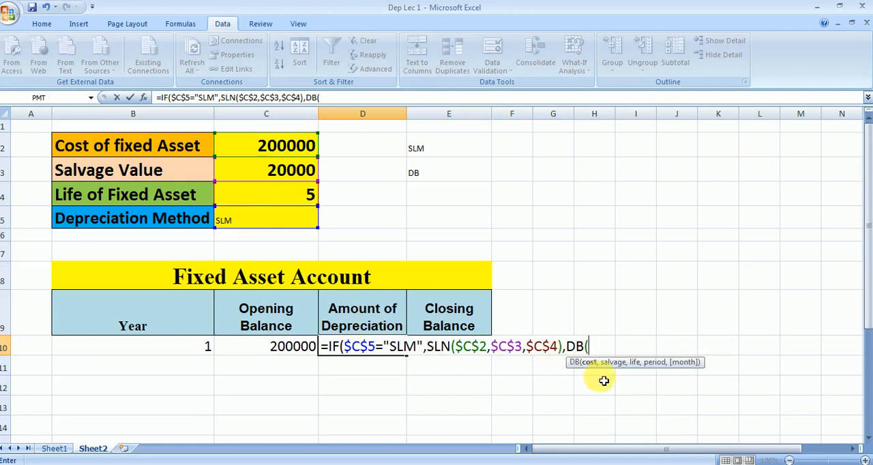
click(280, 146)
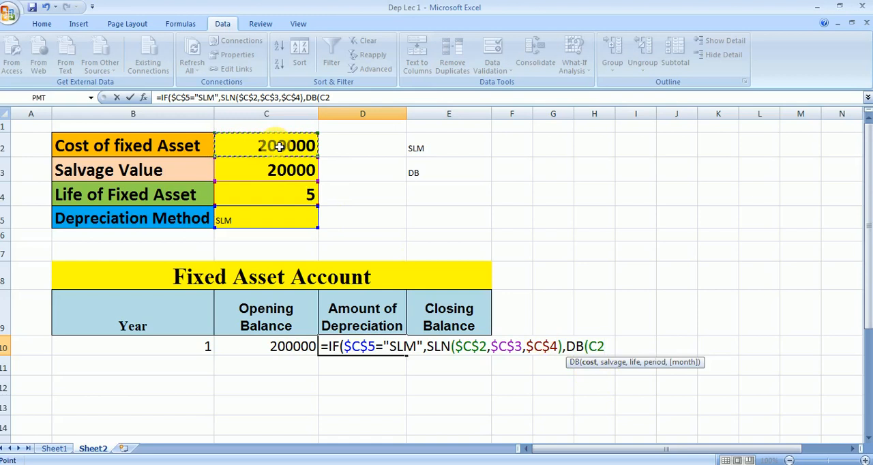
key(F4)
text(,)
click(255, 177)
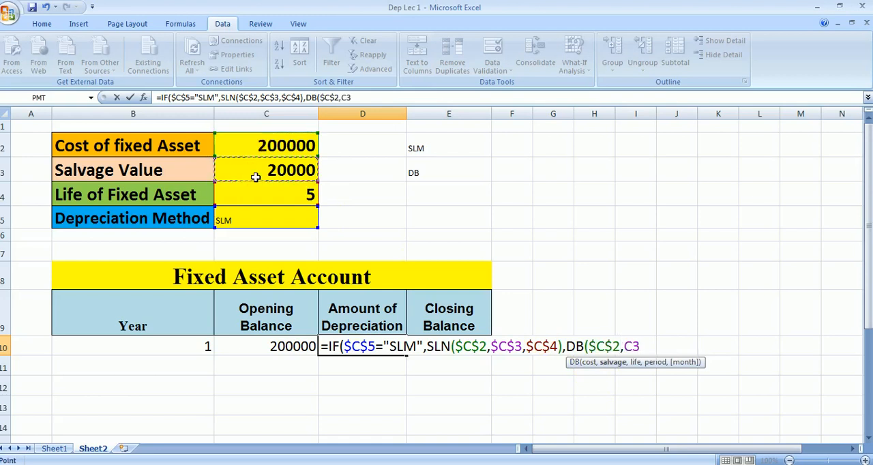
key(F4)
text(,)
click(249, 205)
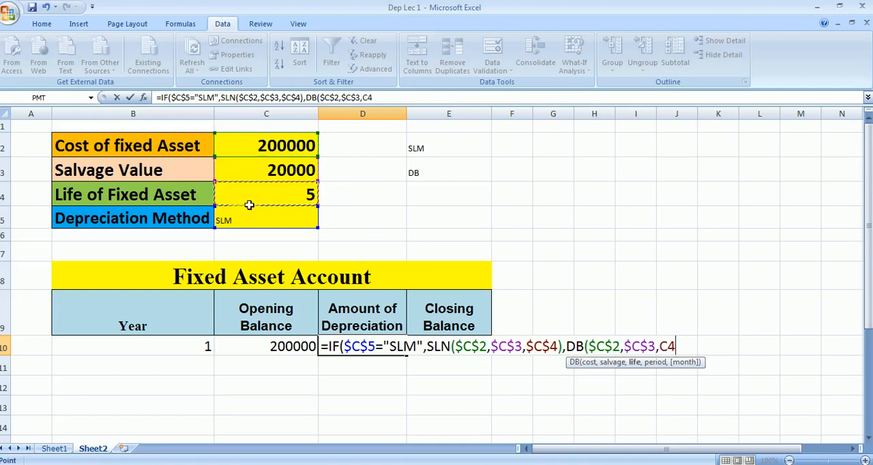
key(F4)
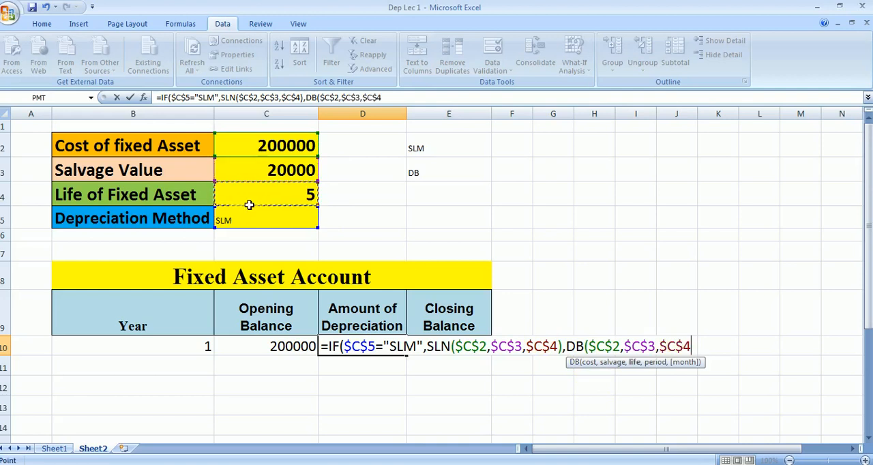
text(,)
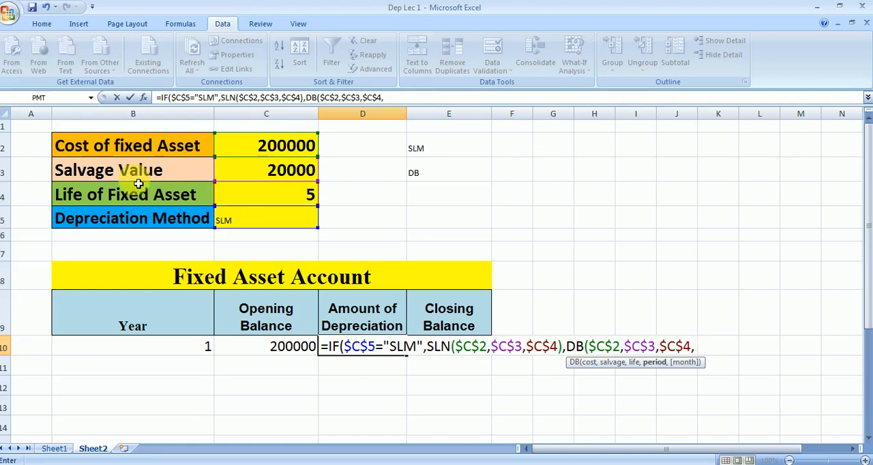
click(169, 356)
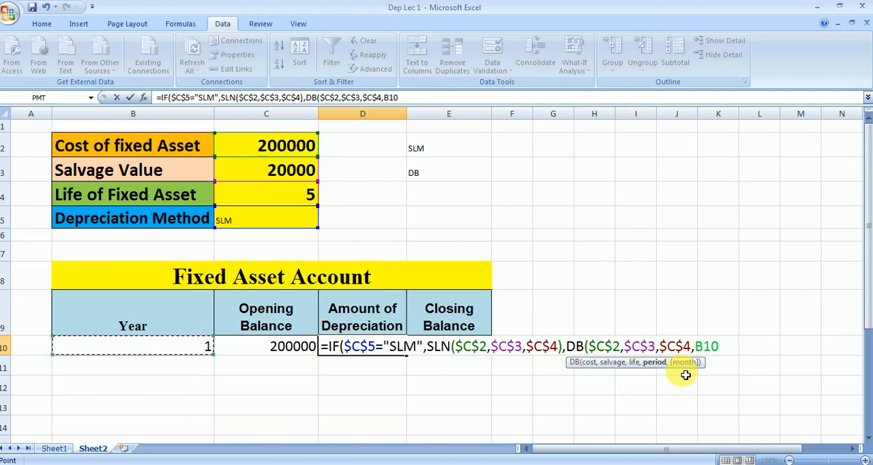
text())
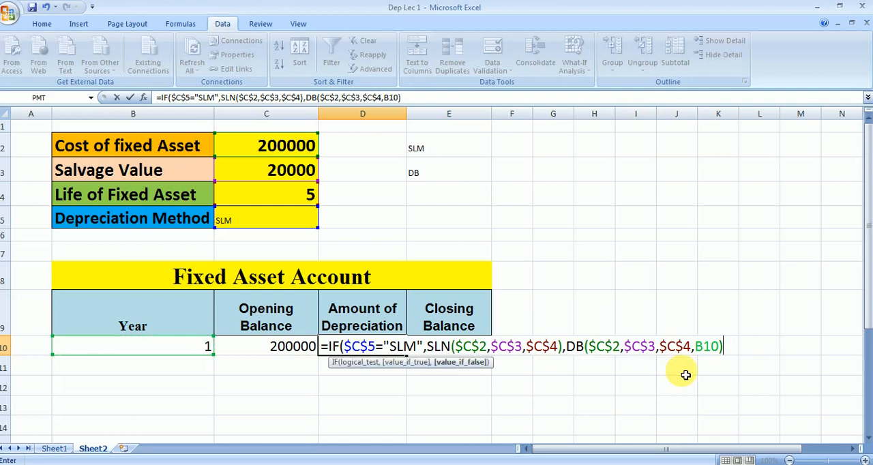
text())
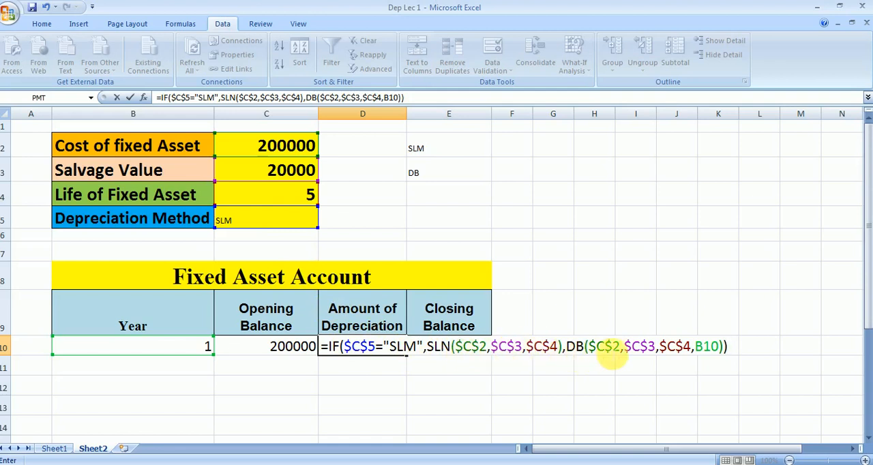
key(Return)
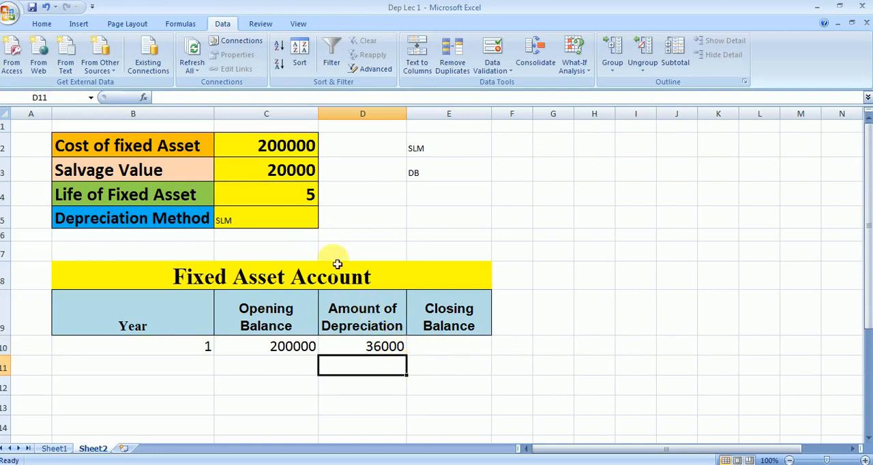
Test the depreciation formula by switching the method in C5 to DB and back to SLM
click(298, 217)
click(324, 222)
click(310, 241)
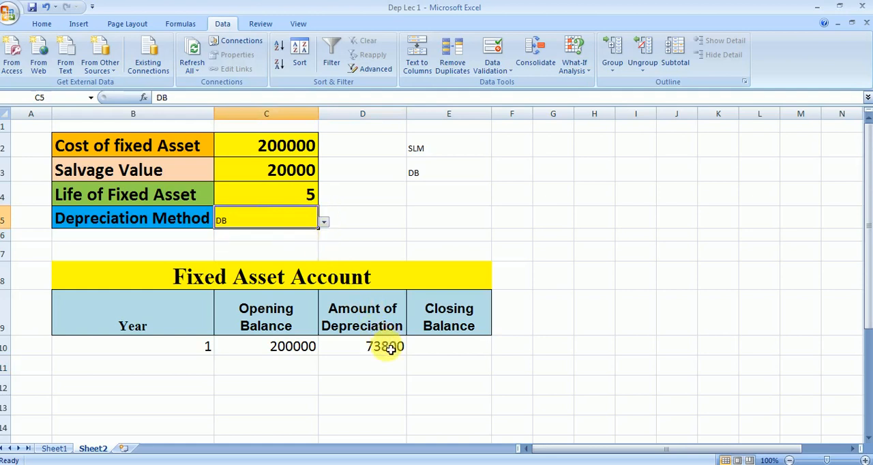
click(324, 223)
click(315, 233)
Calculate the year 1 closing balance in E10 with the formula =C10-D10
click(438, 353)
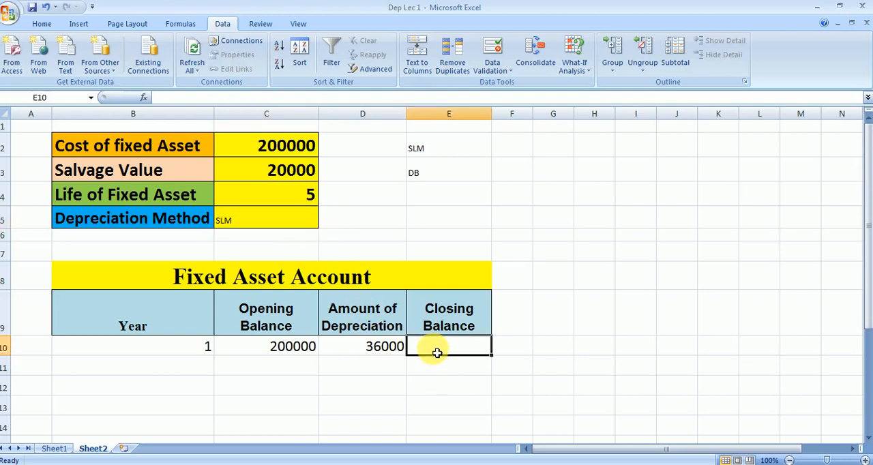
text(=)
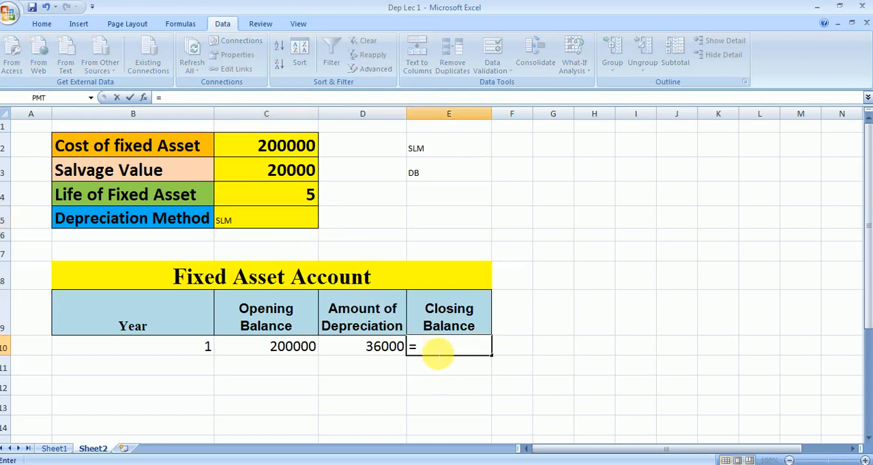
click(298, 348)
text(-)
click(350, 354)
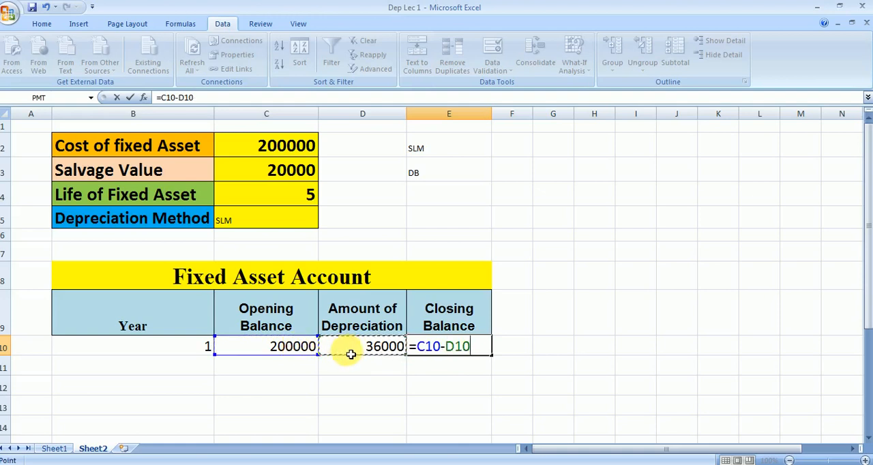
key(Return)
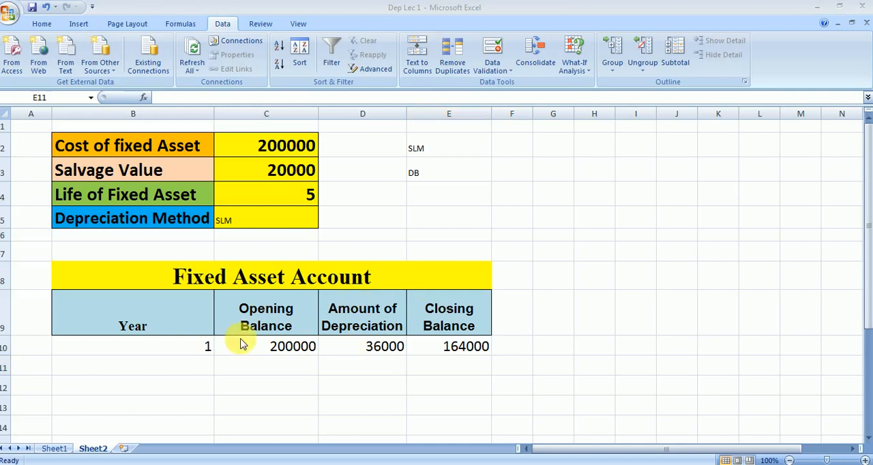
Start an IF formula in B11 with the logical test B10<$C$4, using an absolute reference to the asset's life
click(199, 370)
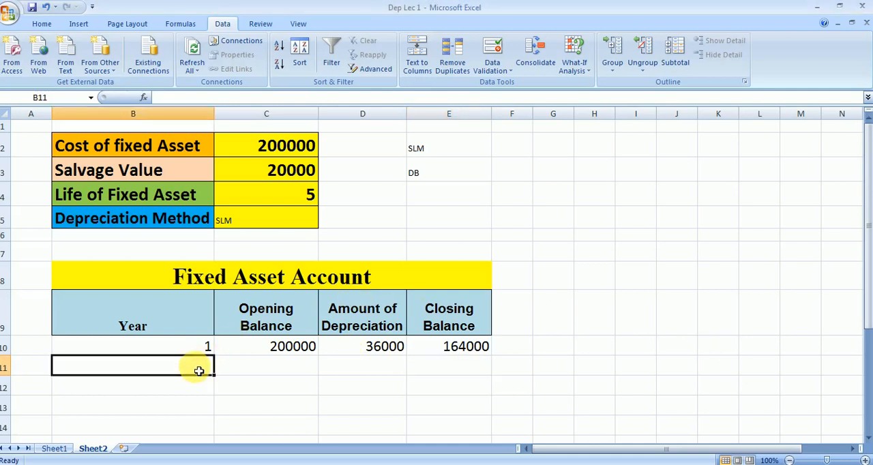
text(=)
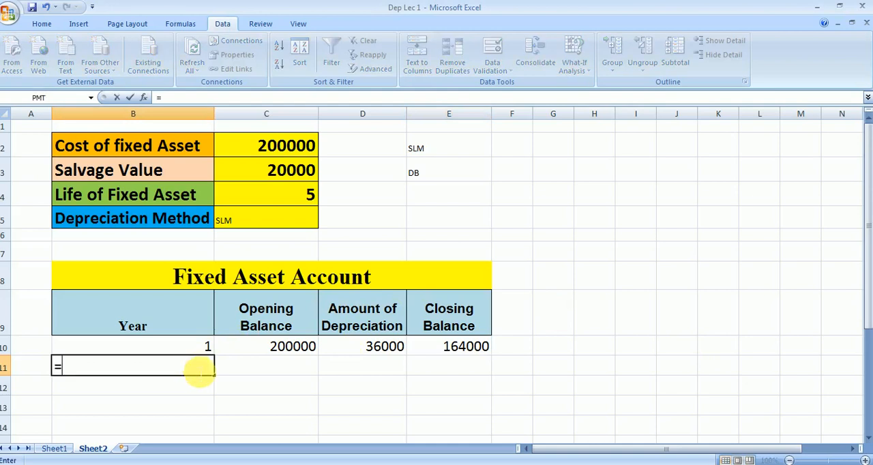
text(IF)
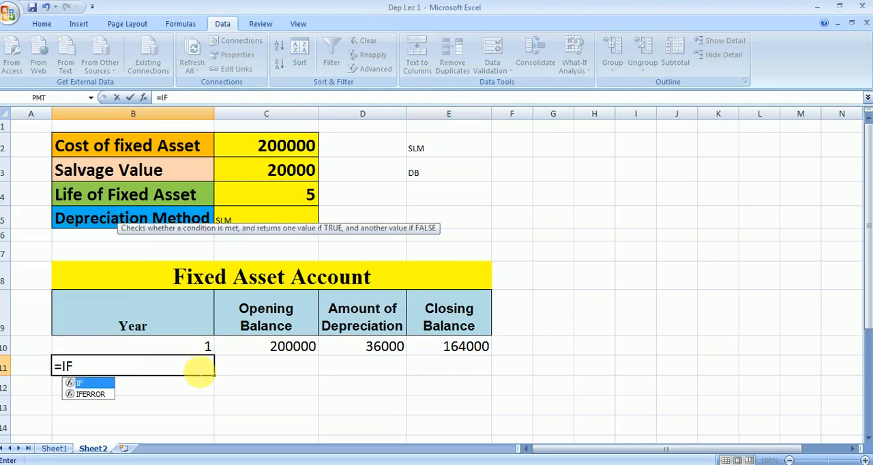
text(()
click(189, 346)
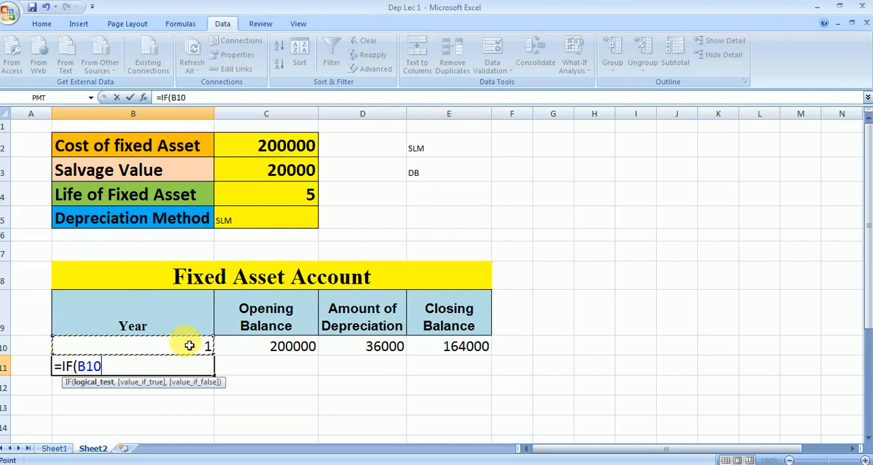
text(<)
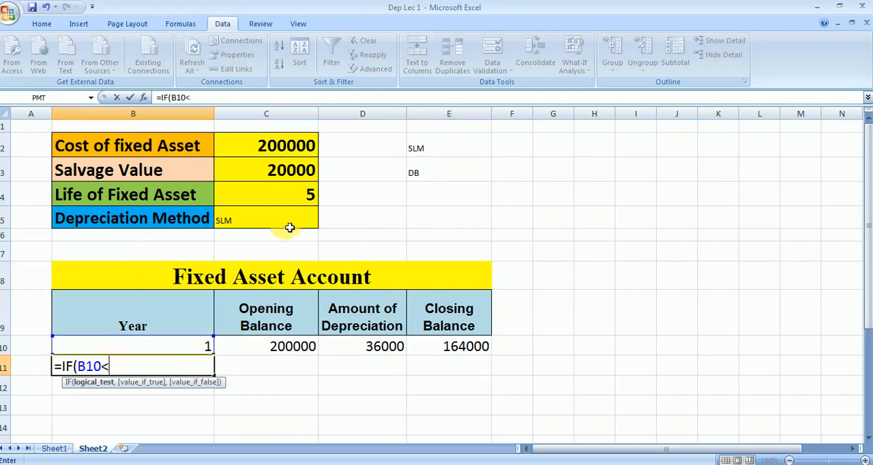
click(291, 194)
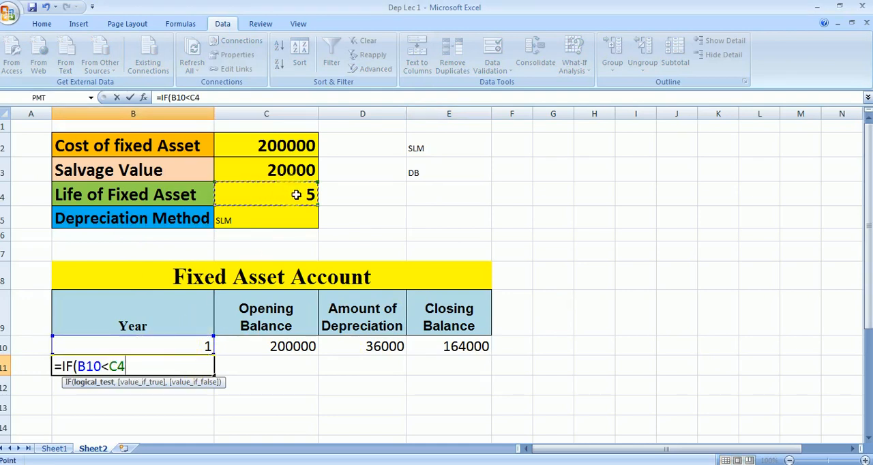
key(F4)
Complete the B11 formula with B10+1 as the value-if-true and " " as the value-if-false argument, and enter it
text(,)
click(196, 351)
text(+1)
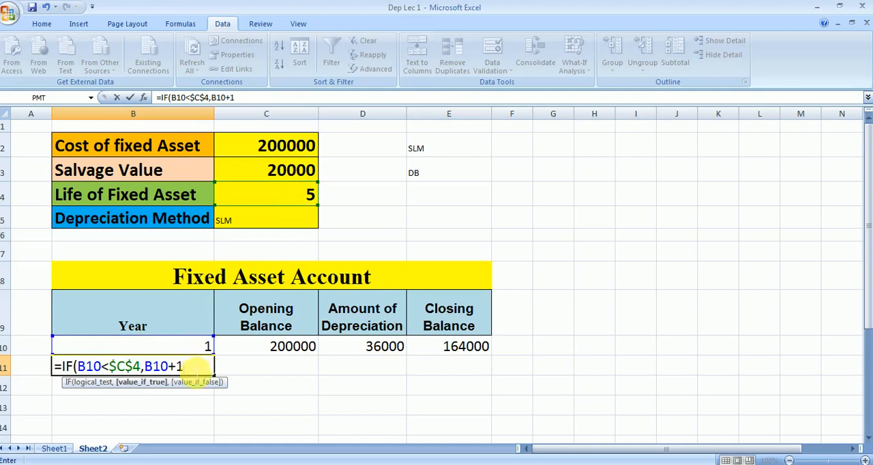
text(,)
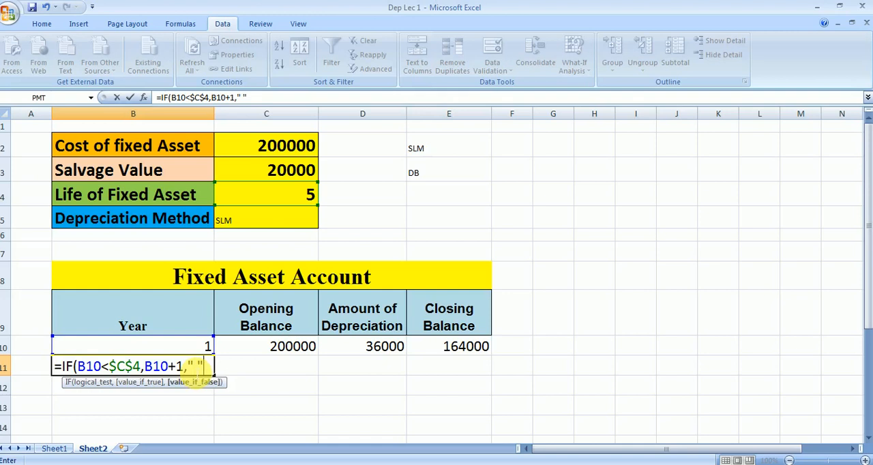
text(" "))
key(Return)
Fill the year formula from B11 down to B17
click(195, 370)
drag(205, 371, 216, 461)
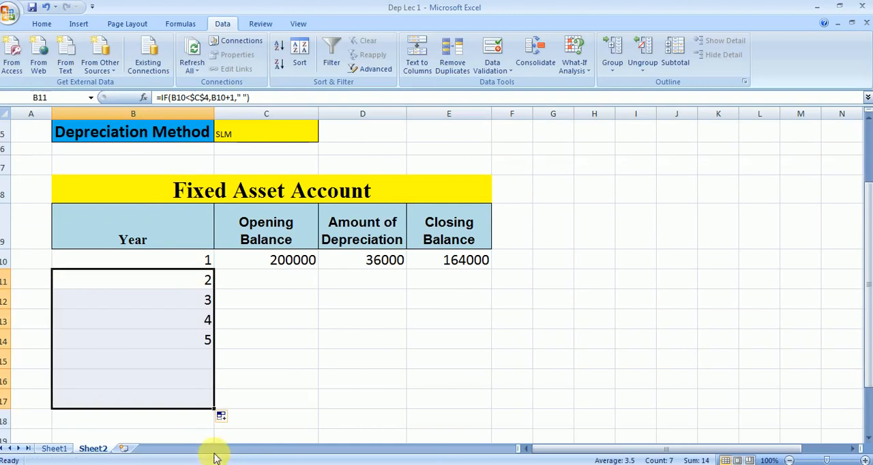
click(205, 343)
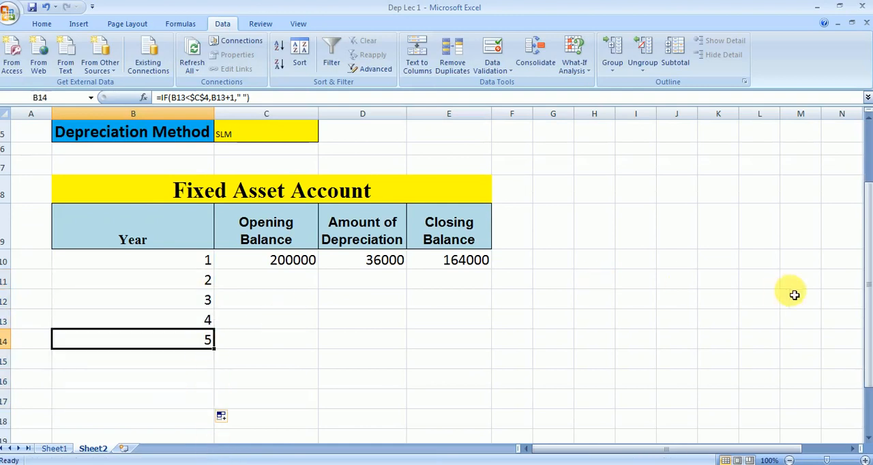
Calculate the year 2 opening balance in C11 with the formula =IF(B11=" "," ",E10)
drag(869, 312, 868, 294)
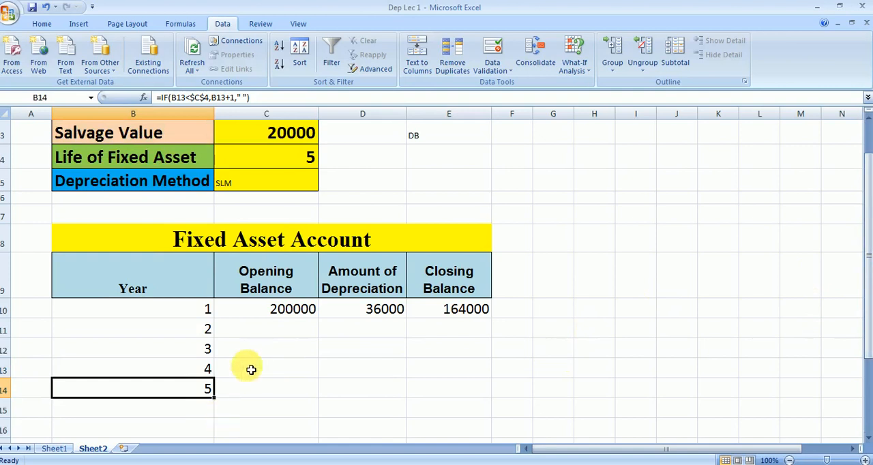
click(279, 329)
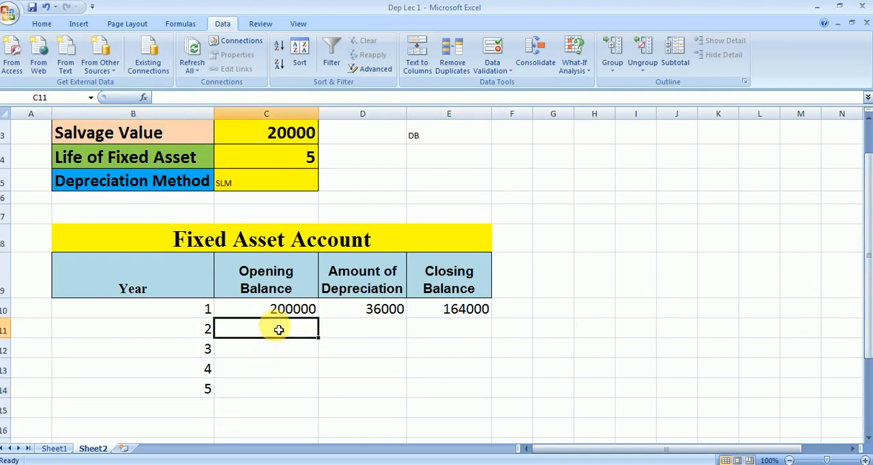
text(=)
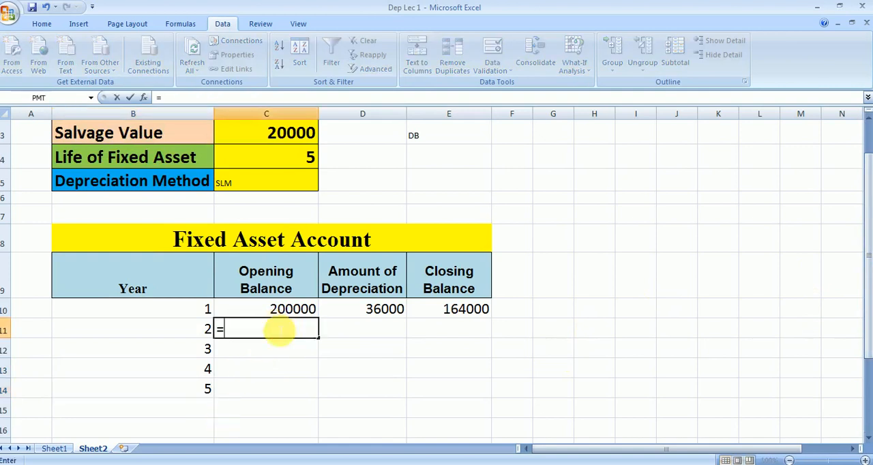
text(I)
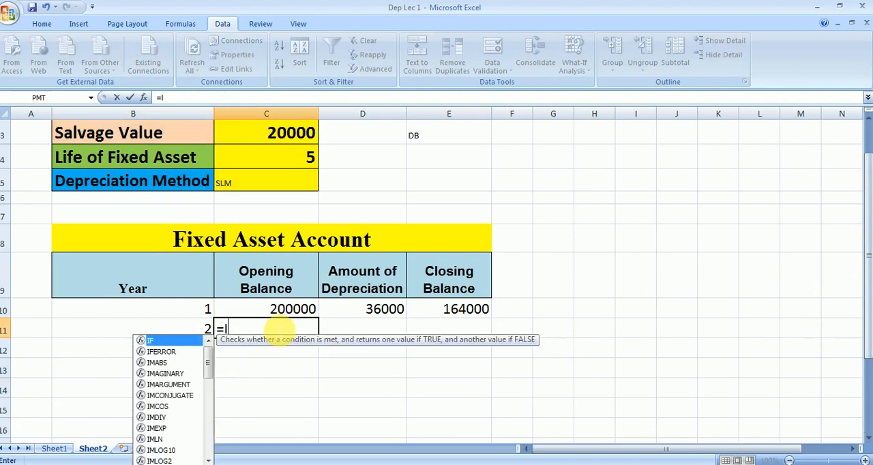
text(F()
click(191, 332)
text(=" )
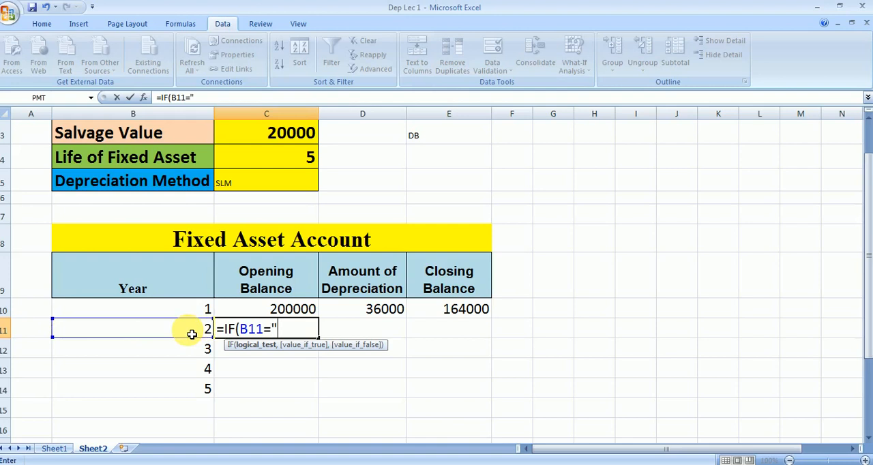
text(",)
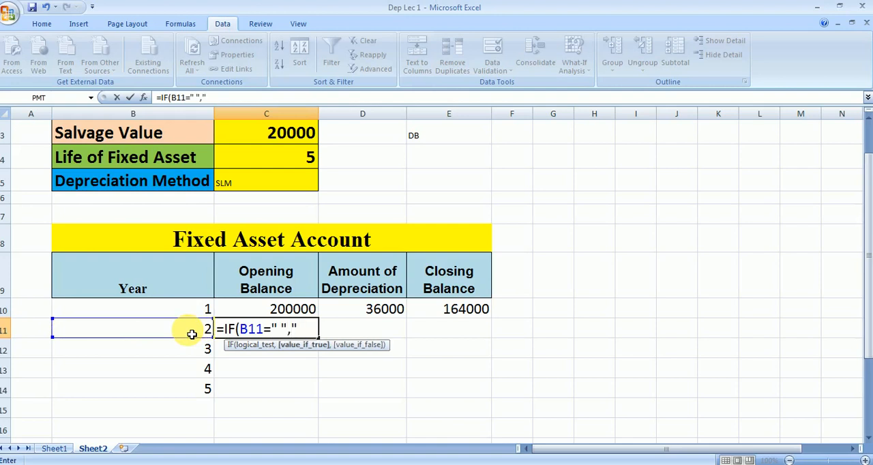
text(" ",)
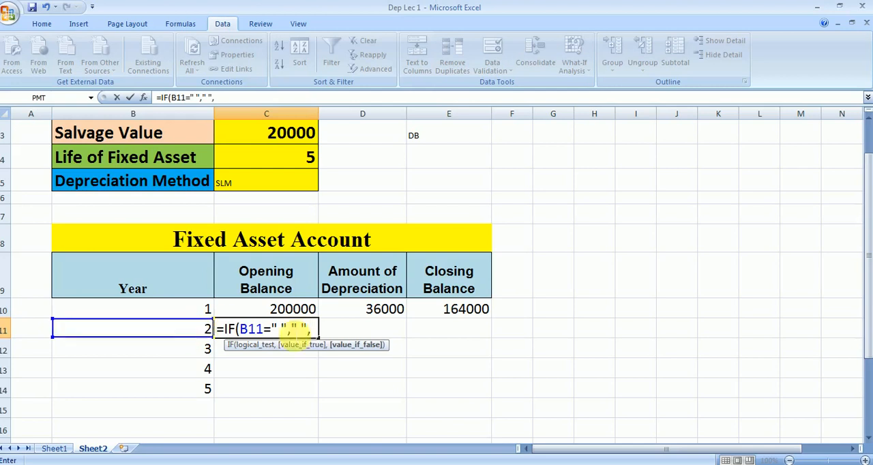
click(464, 316)
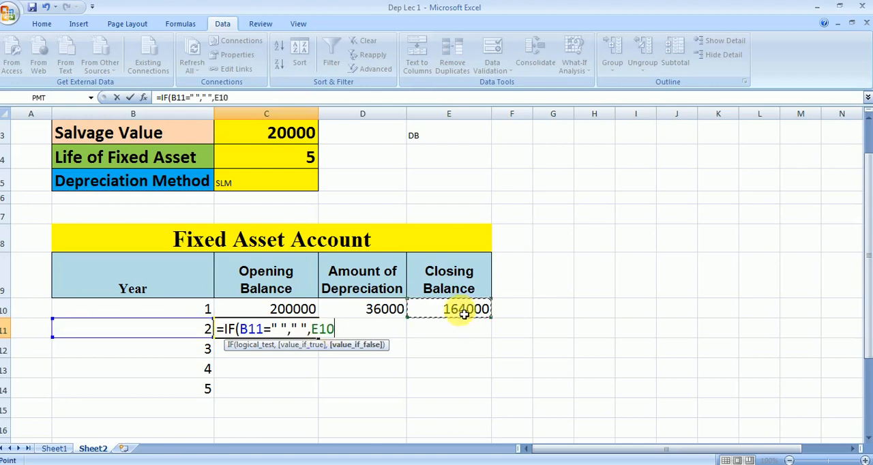
text())
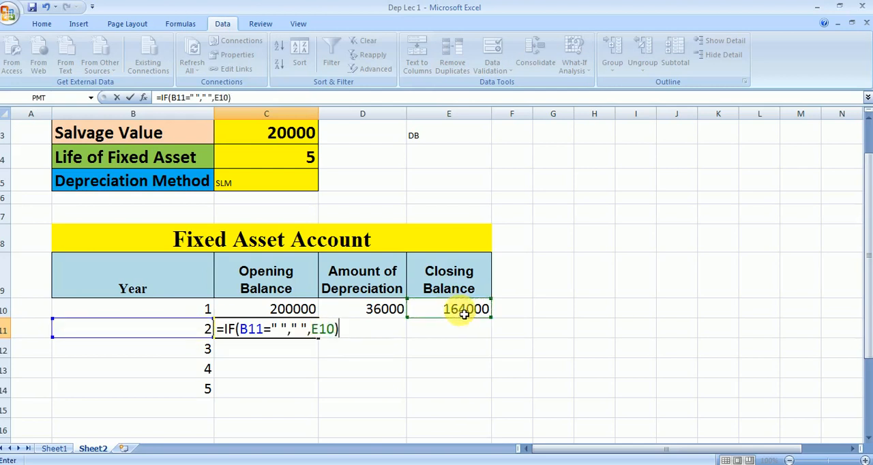
key(Return)
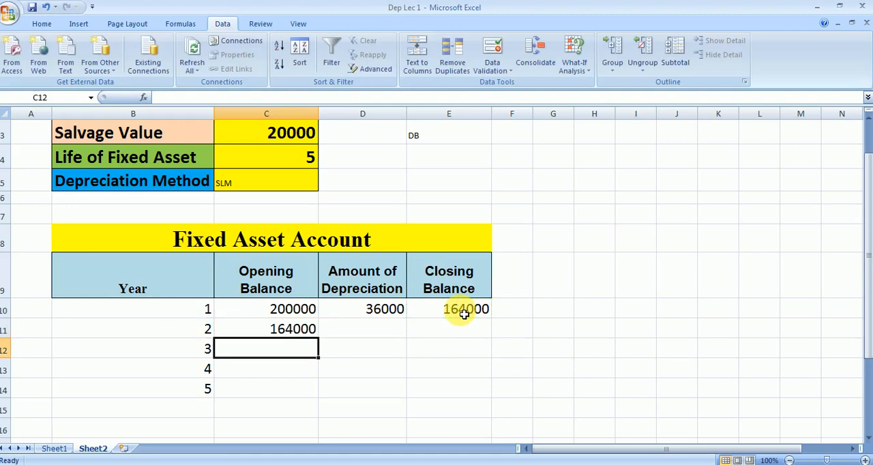
Copy the depreciation formula from D10 down to D11
click(373, 339)
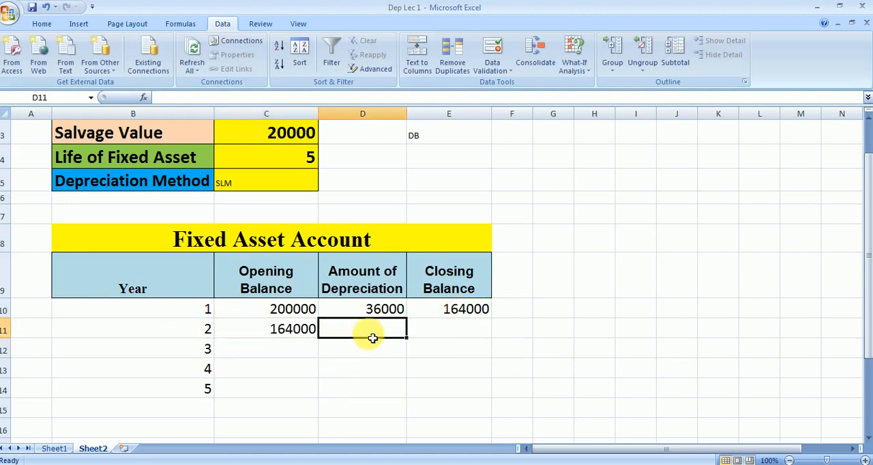
click(385, 312)
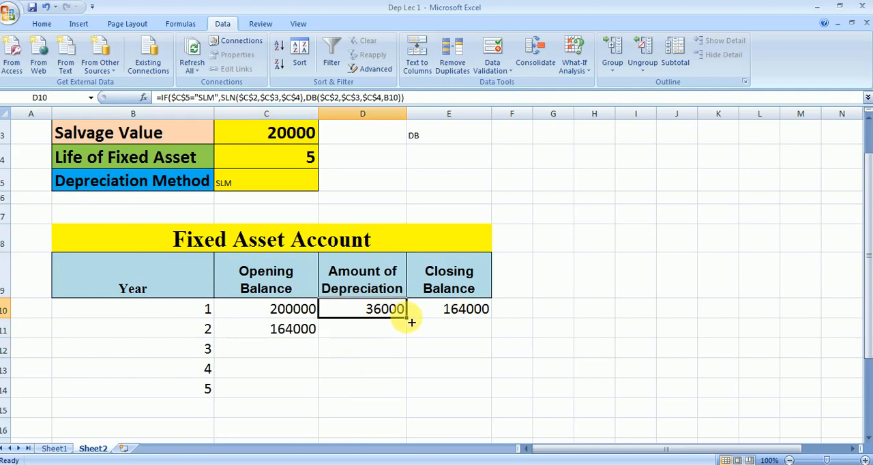
drag(411, 322, 409, 335)
click(389, 333)
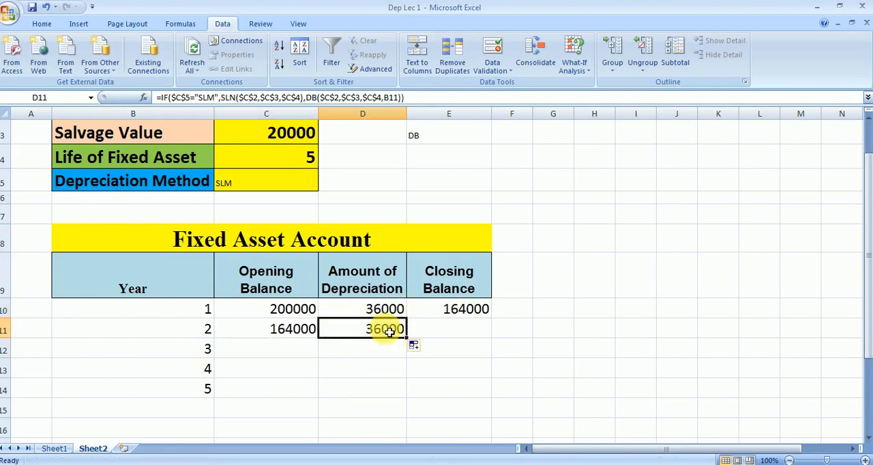
Wrap the existing D11 depreciation formula in an outer IF(B11=" "," ",…) so it returns a space when the year is blank
double_click(372, 331)
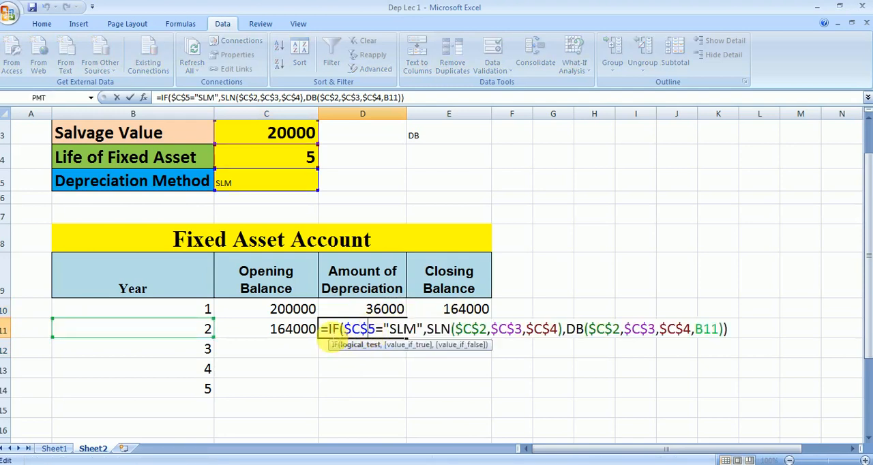
click(332, 338)
text(IF()
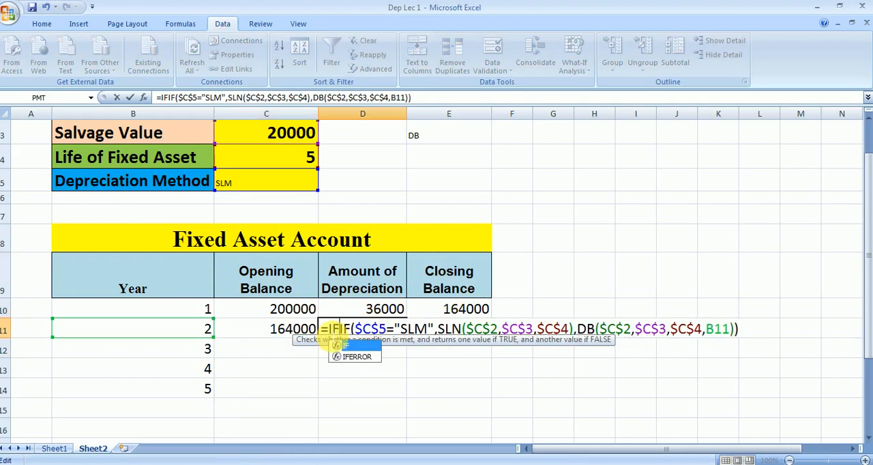
click(201, 330)
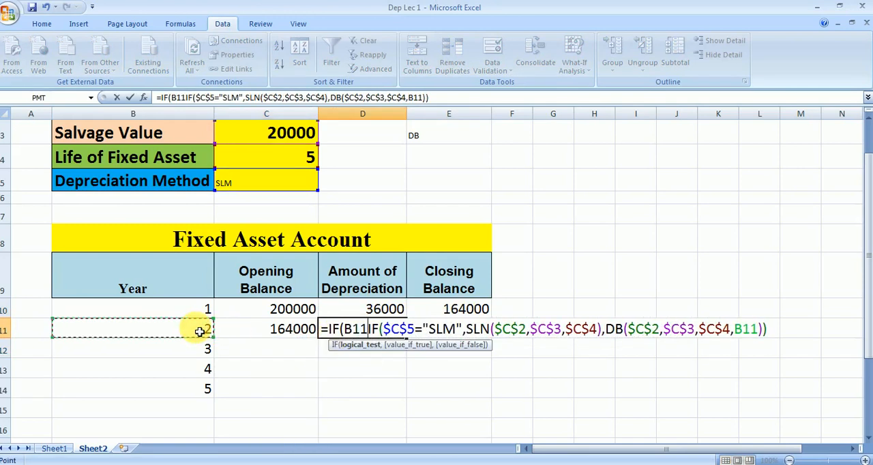
text(=" ",)
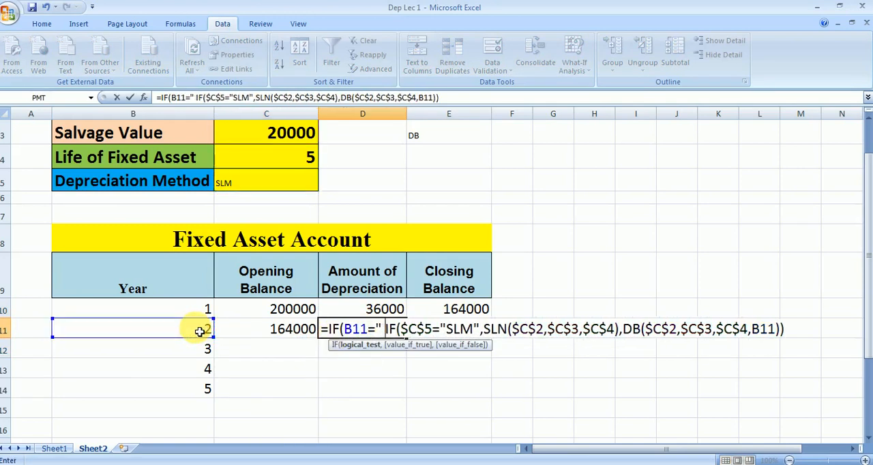
text(" )
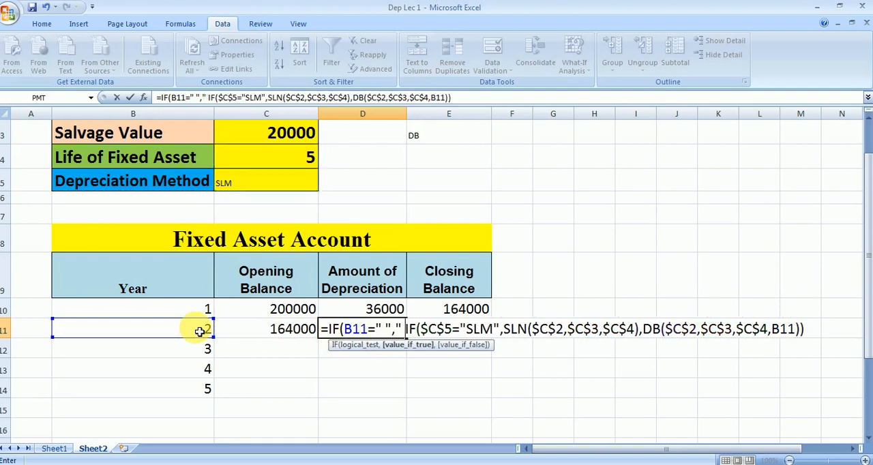
text(",)
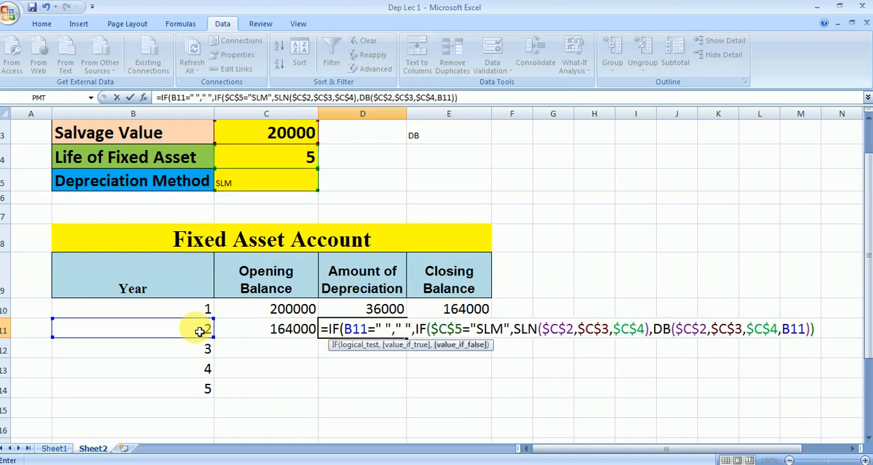
click(822, 333)
text())
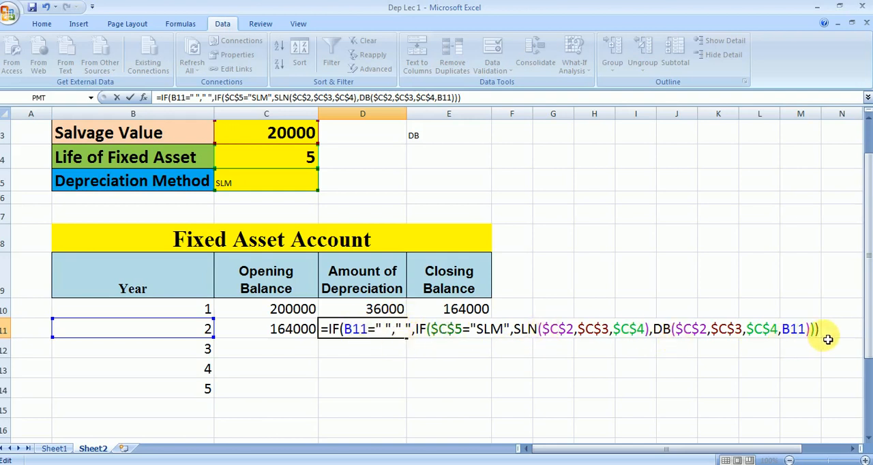
key(Return)
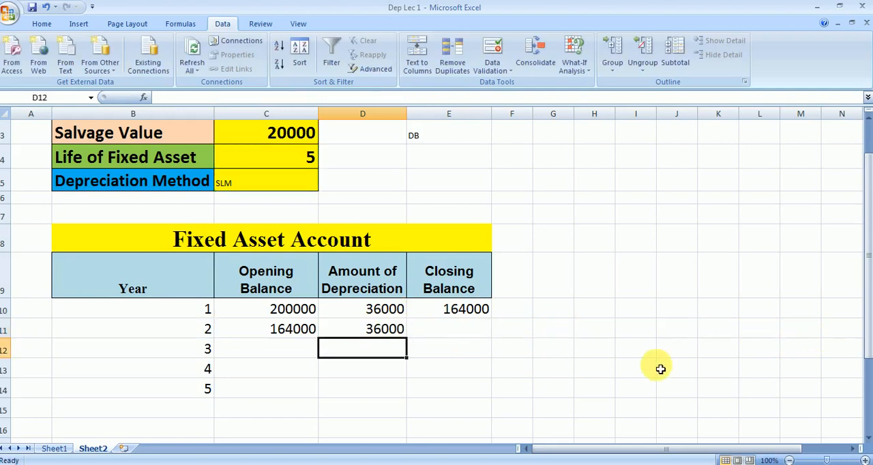
Calculate the year 2 closing balance in E11 with the formula =IF(B11=" "," ",C11-D11)
click(467, 331)
text(=)
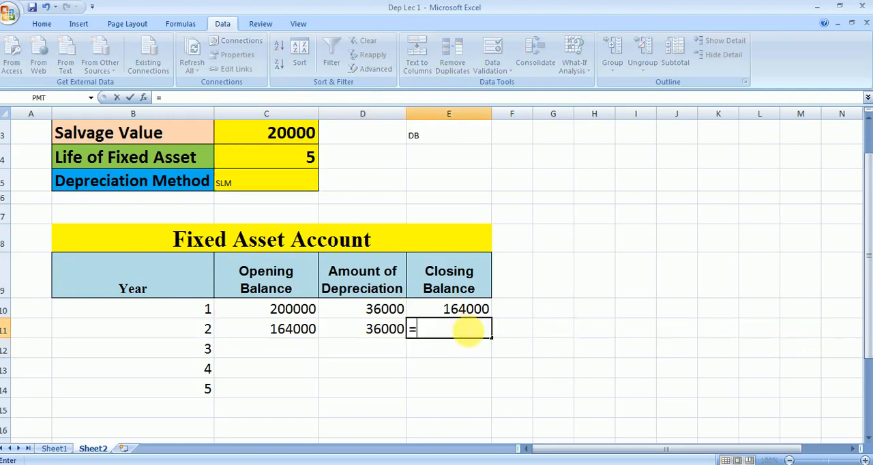
text(IF()
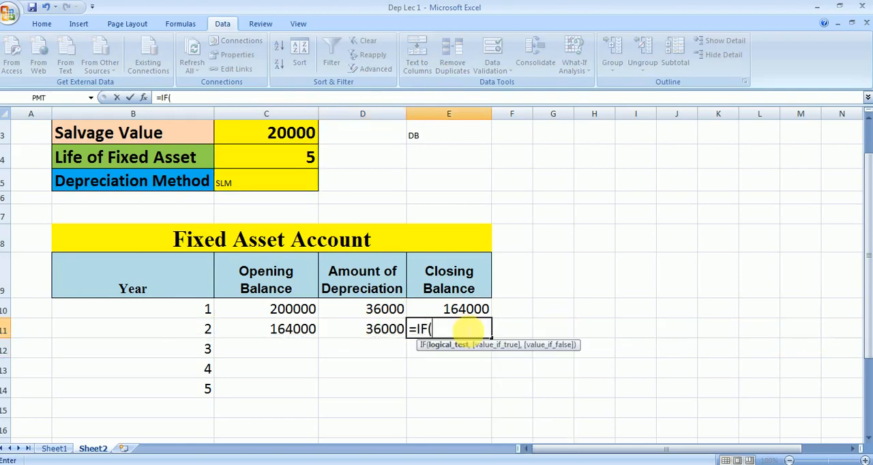
click(202, 333)
text(=" ")
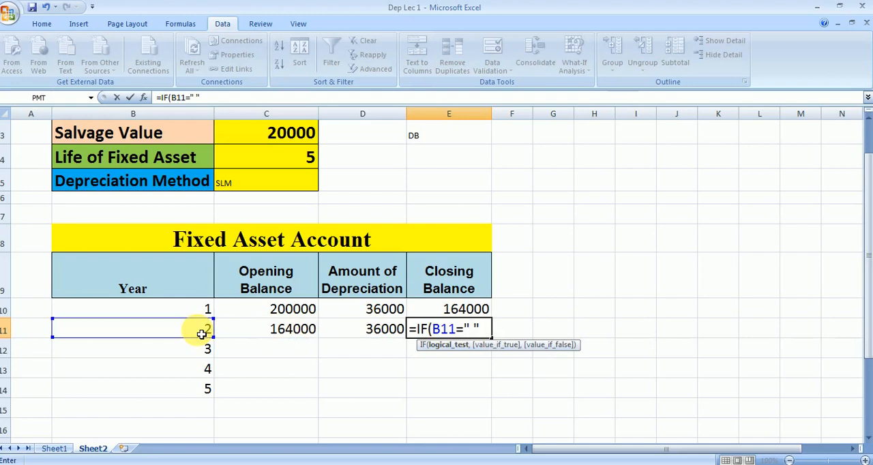
text(," ",)
click(266, 334)
text(-)
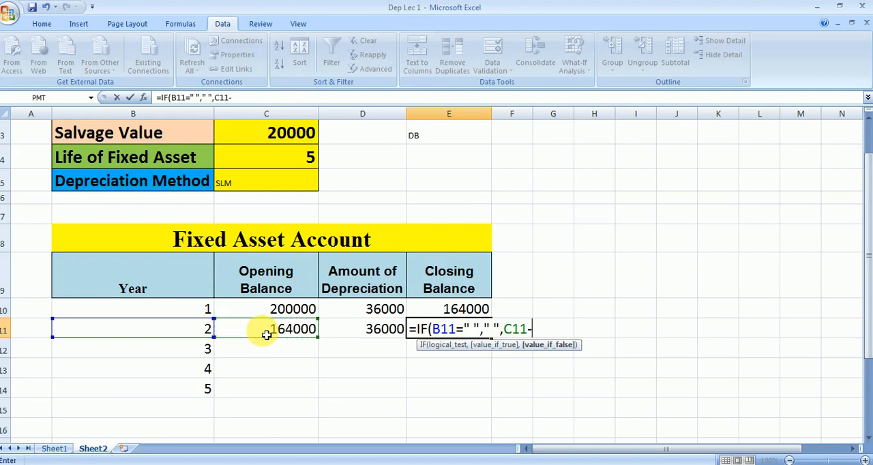
click(374, 331)
text())
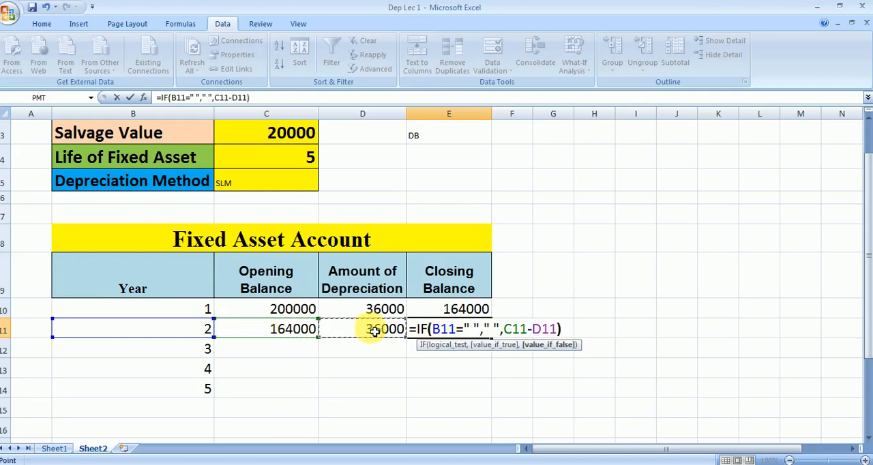
key(Return)
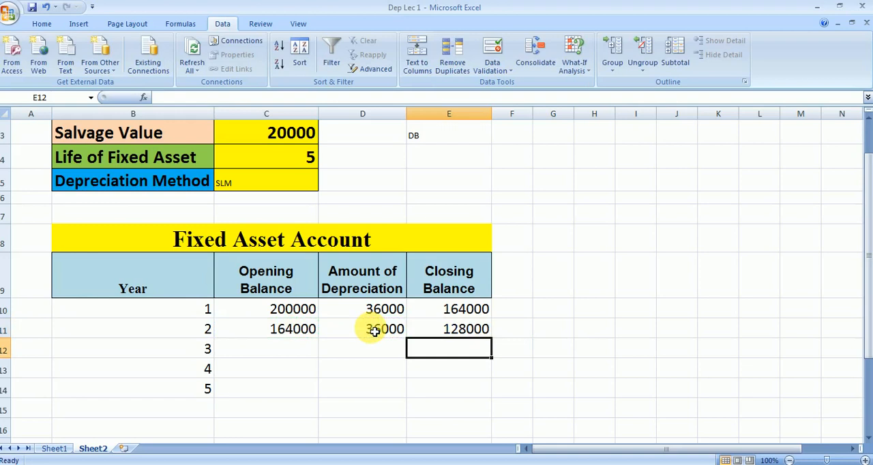
Fill the year 2 formulas in B11:E11 down through row 17, and check the year 5 closing balance formula
drag(171, 331, 488, 461)
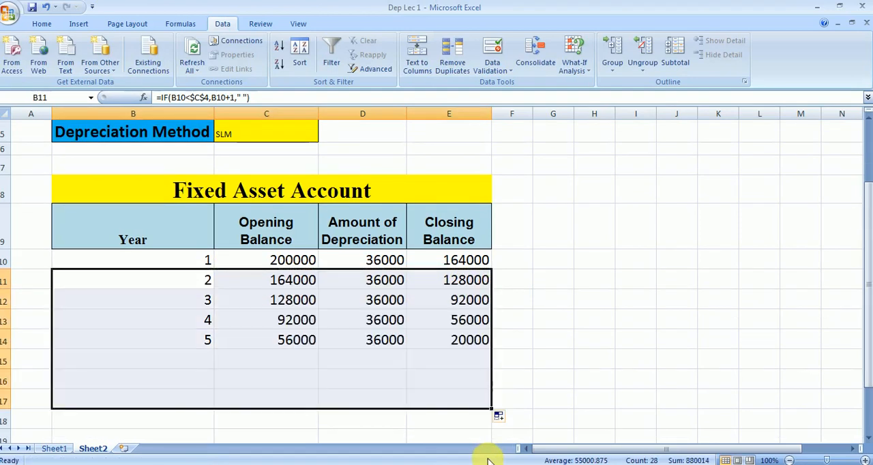
click(539, 364)
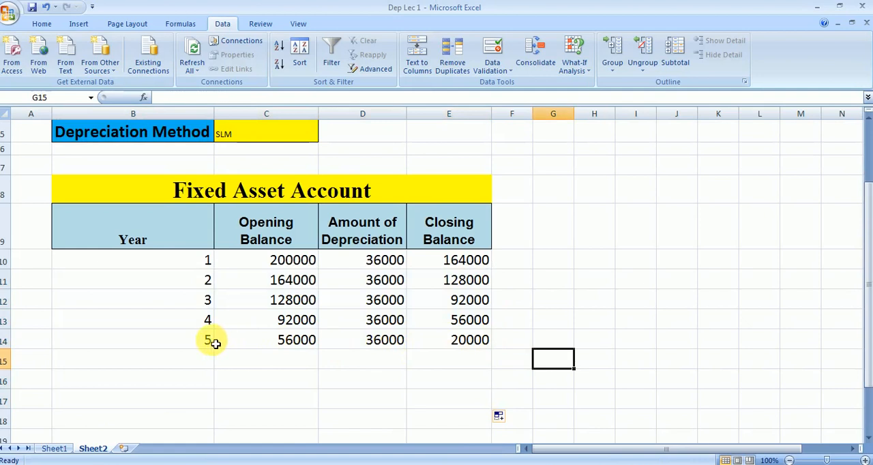
click(464, 340)
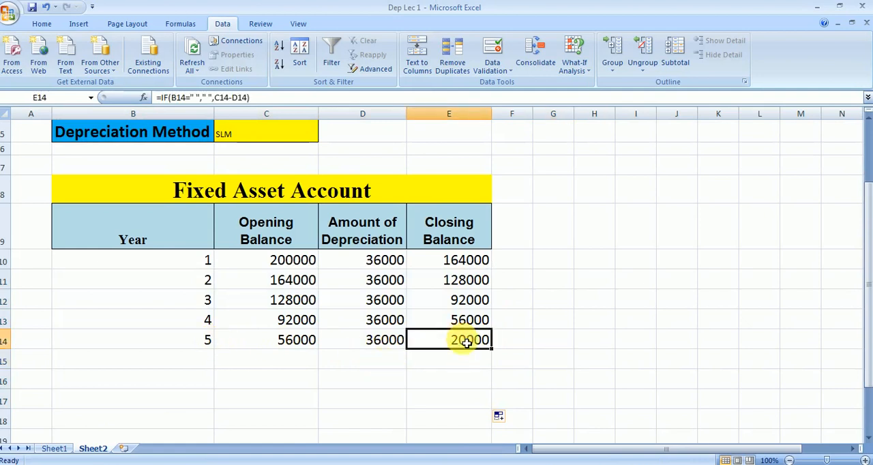
Set the depreciation method in C5 to DB
drag(869, 323, 868, 279)
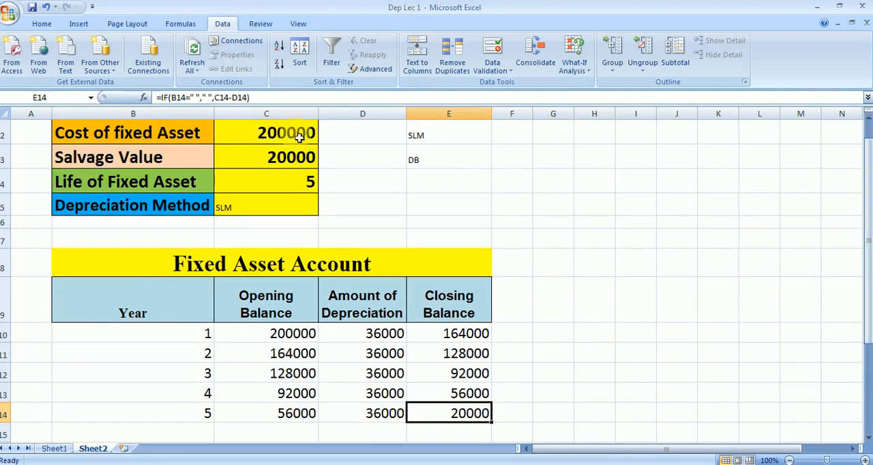
click(295, 163)
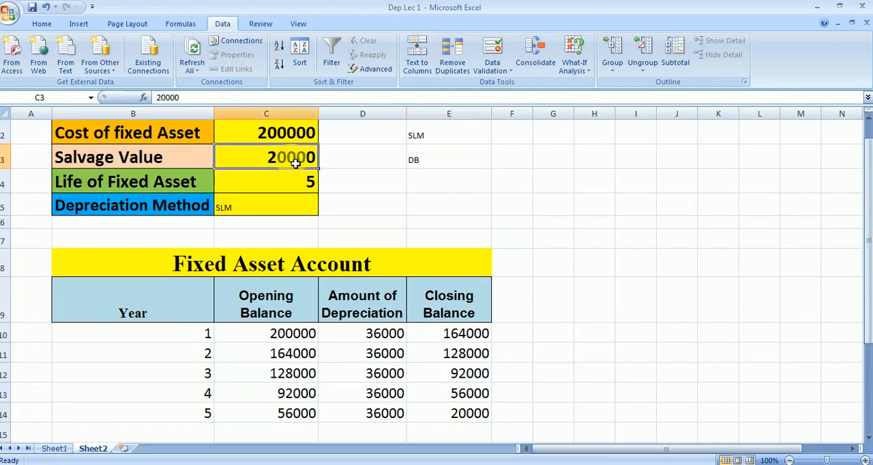
click(292, 210)
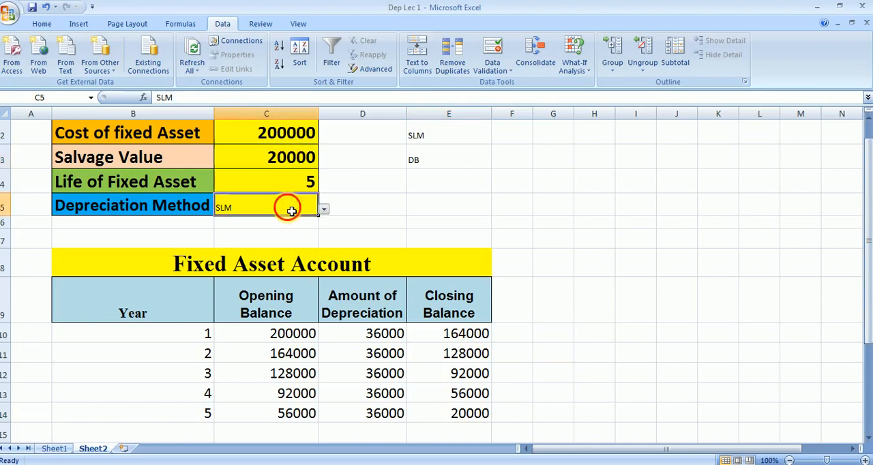
click(324, 211)
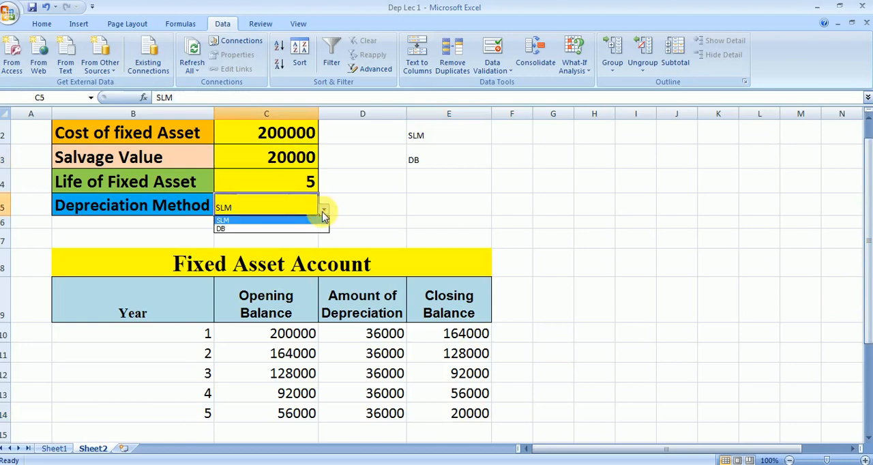
click(318, 229)
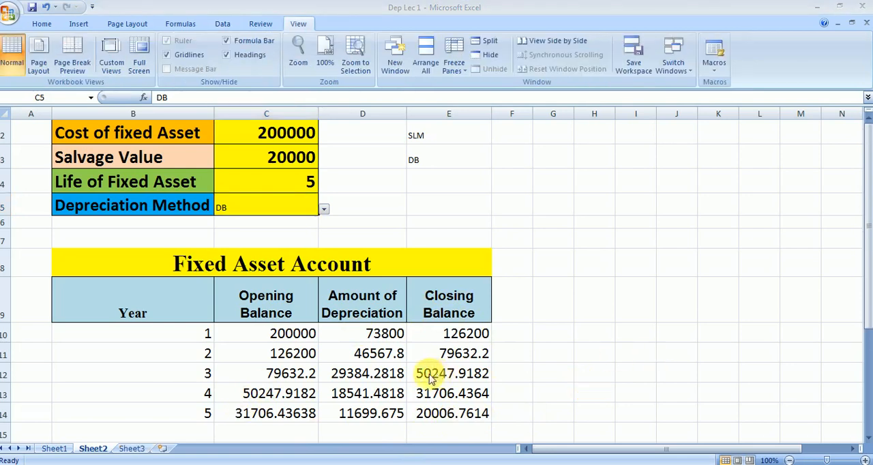
Open Sheet3 to show the closing thank-you page
click(132, 450)
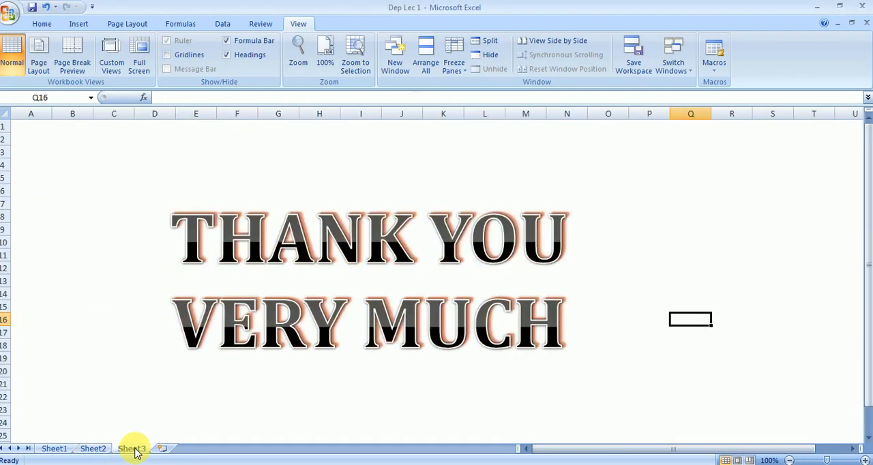